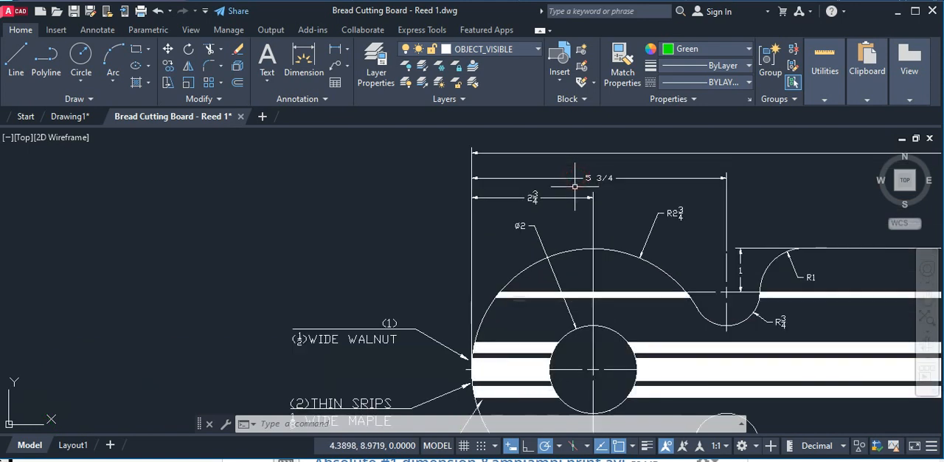
# Start a line at the left end of the green board's centreline, using Endpoint, Midpoint, Center, Quadrant, Intersection and Tangent object snaps.
pyautogui.scroll(-4, 228, 236)
pyautogui.moveTo(228, 236); pyautogui.dragTo(402, 132, button='middle')
pyautogui.moveTo(210, 298); pyautogui.dragTo(261, 275, button='middle')
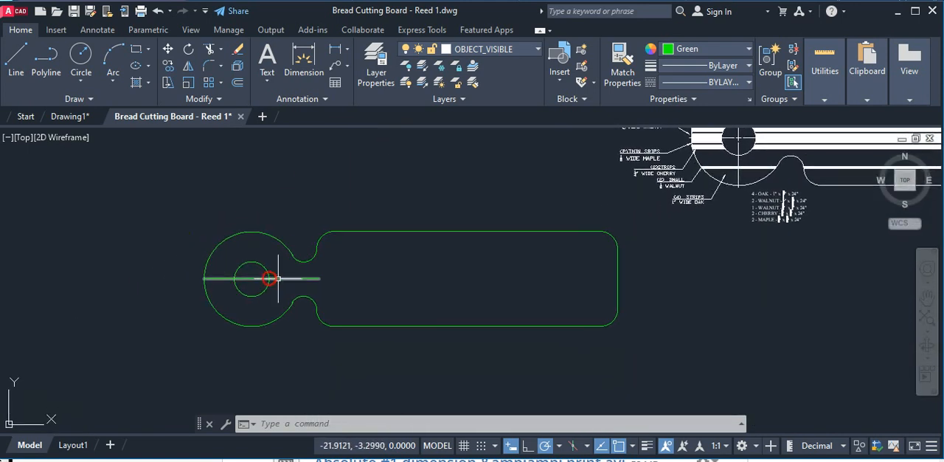
pyautogui.scroll(4, 225, 288)
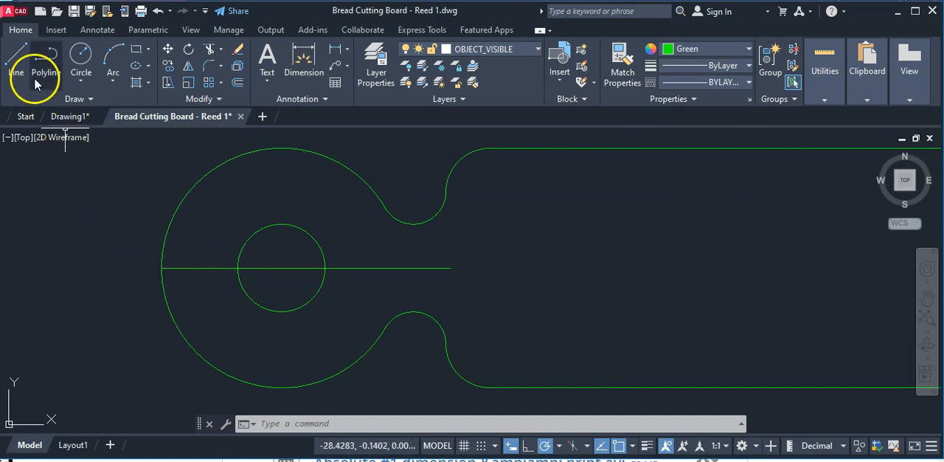
pyautogui.click(19, 60)
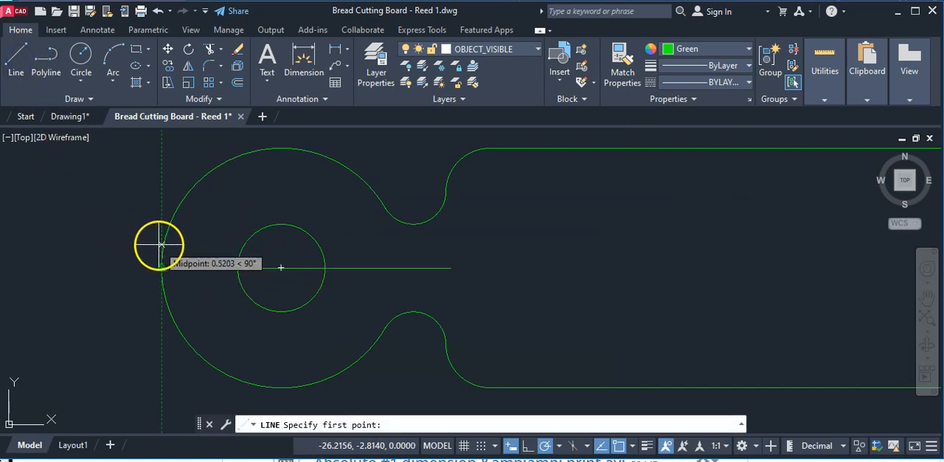
pyautogui.click(494, 446)
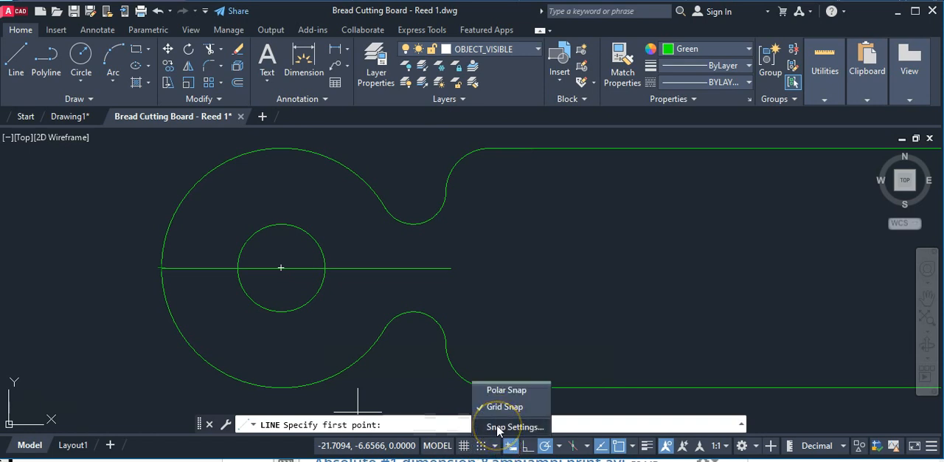
pyautogui.click(514, 426)
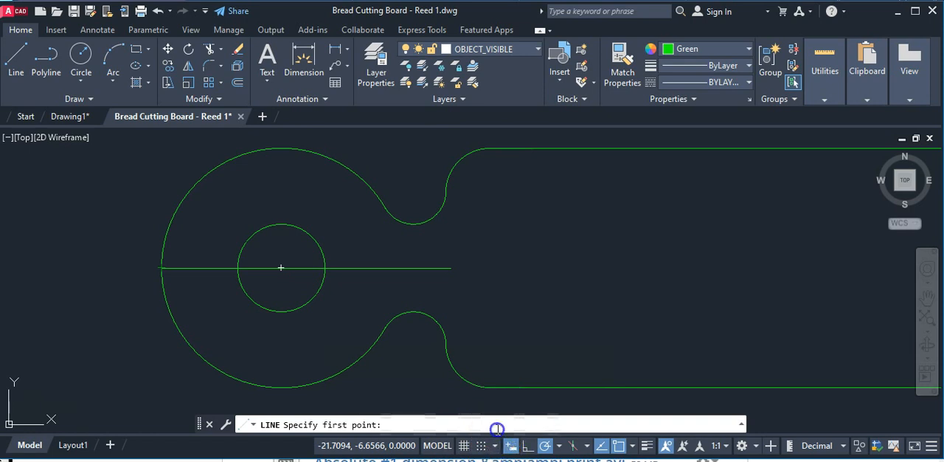
pyautogui.click(438, 61)
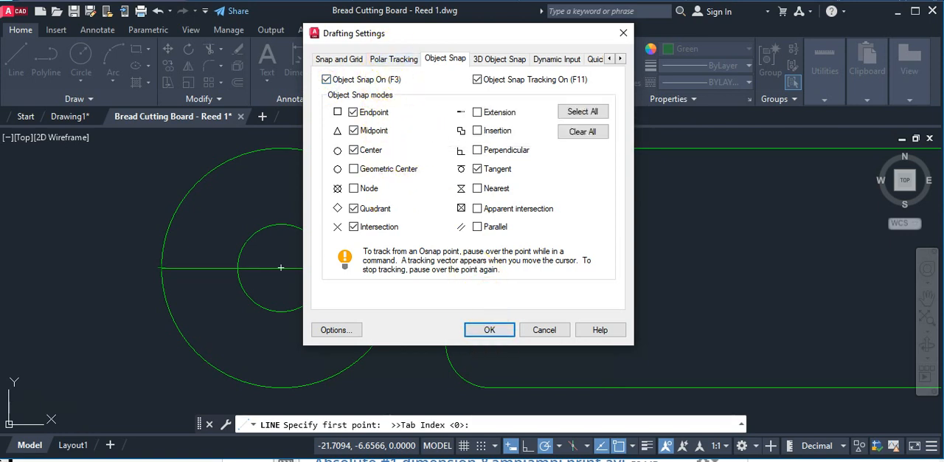
pyautogui.click(496, 332)
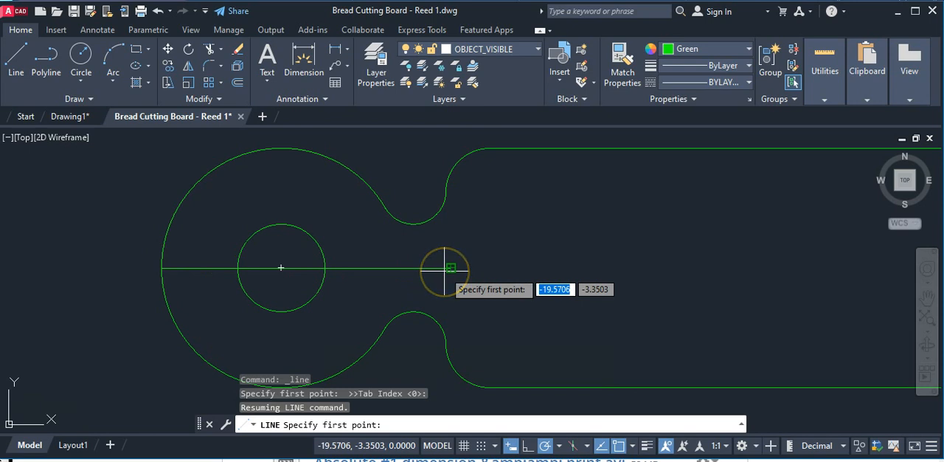
pyautogui.scroll(2, 161, 267)
pyautogui.click(160, 266)
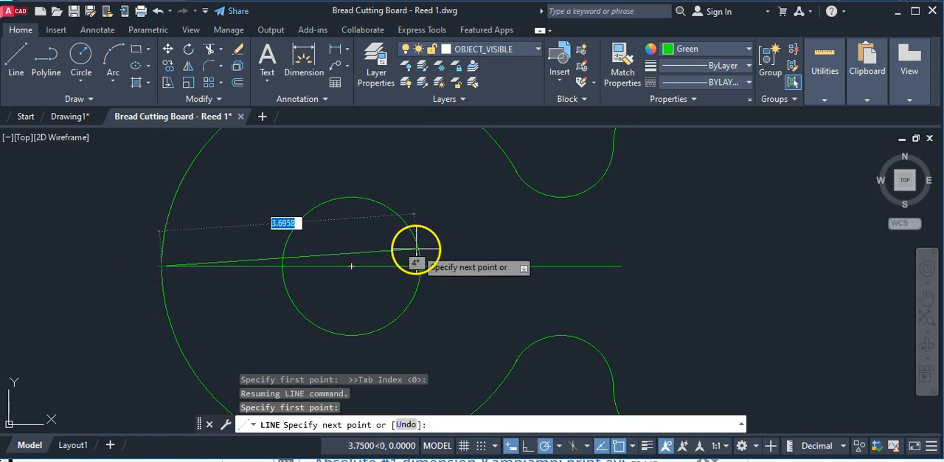
# Examine the strip-width dimensions at the right end of the white reference drawing.
pyautogui.moveTo(547, 249); pyautogui.dragTo(385, 381, button='middle')
pyautogui.moveTo(592, 255); pyautogui.dragTo(415, 383, button='middle')
pyautogui.scroll(-8, 628, 264)
pyautogui.moveTo(670, 224); pyautogui.dragTo(458, 341, button='middle')
pyautogui.scroll(5, 588, 332)
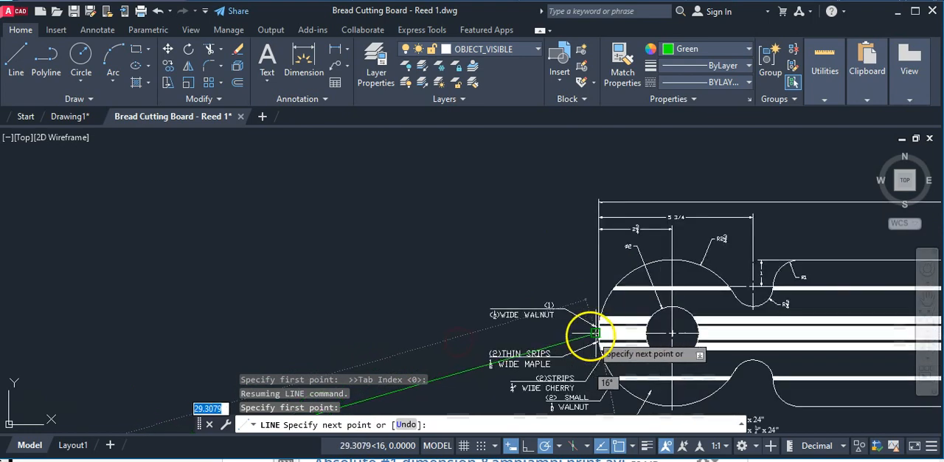
pyautogui.moveTo(659, 348); pyautogui.dragTo(245, 298, button='middle')
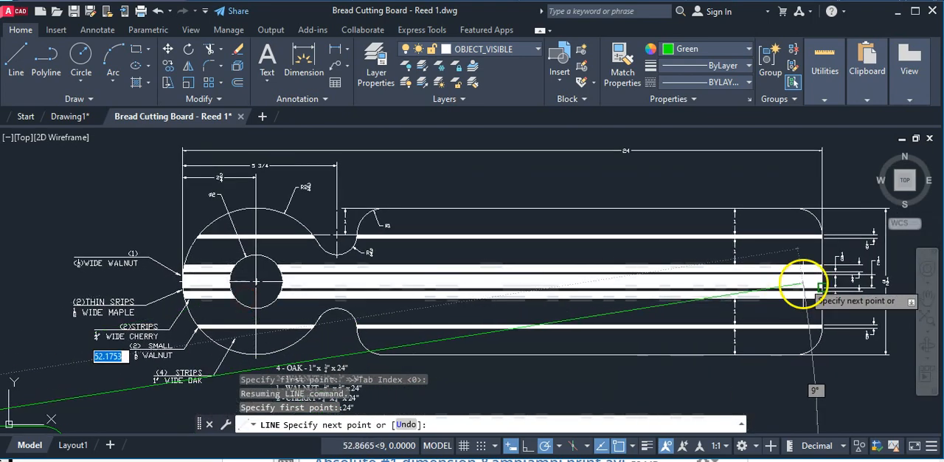
pyautogui.scroll(3, 840, 281)
pyautogui.moveTo(848, 285); pyautogui.dragTo(664, 310, button='middle')
pyautogui.scroll(5, 714, 310)
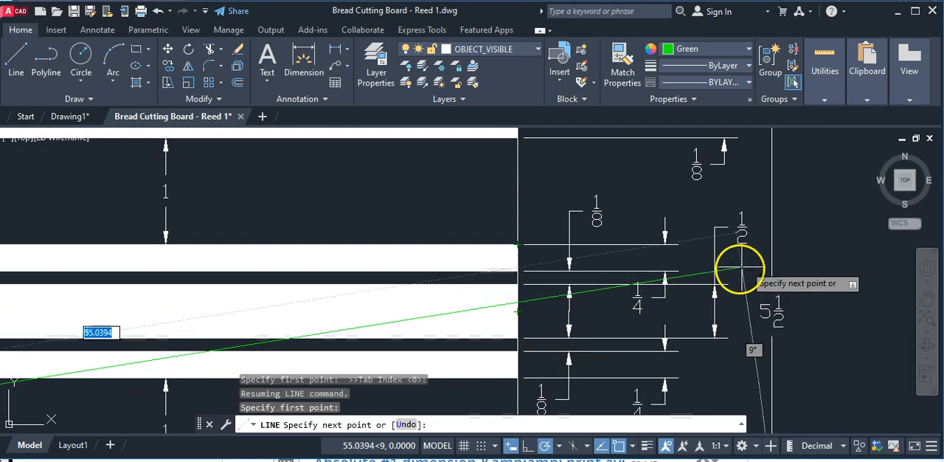
# Draw the line's first segment 1/4 straight up from the centreline's left end on the green board.
pyautogui.scroll(-6, 362, 278)
pyautogui.moveTo(393, 251); pyautogui.dragTo(734, 170, button='middle')
pyautogui.moveTo(532, 261); pyautogui.dragTo(388, 295, button='middle')
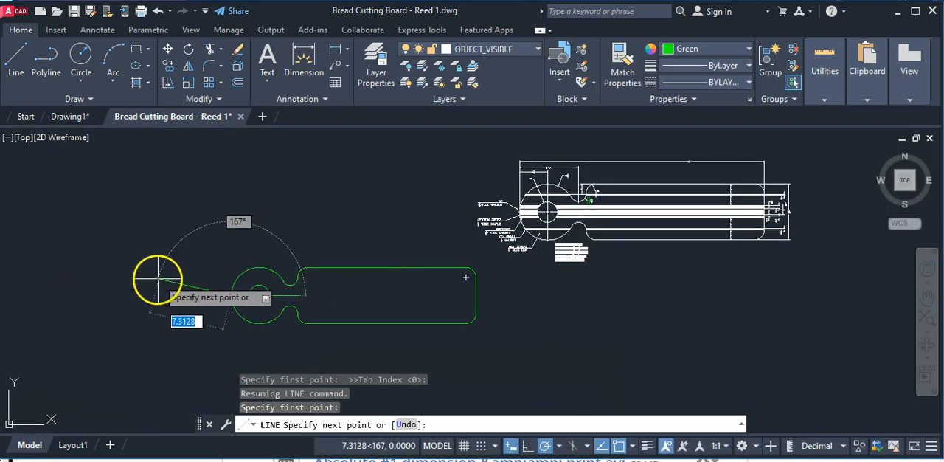
pyautogui.scroll(2, 172, 281)
pyautogui.scroll(2, 231, 296)
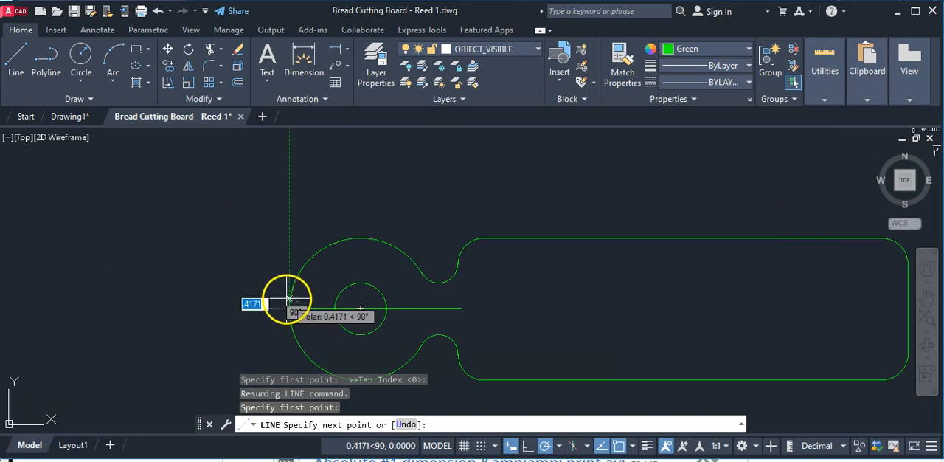
pyautogui.scroll(2, 266, 291)
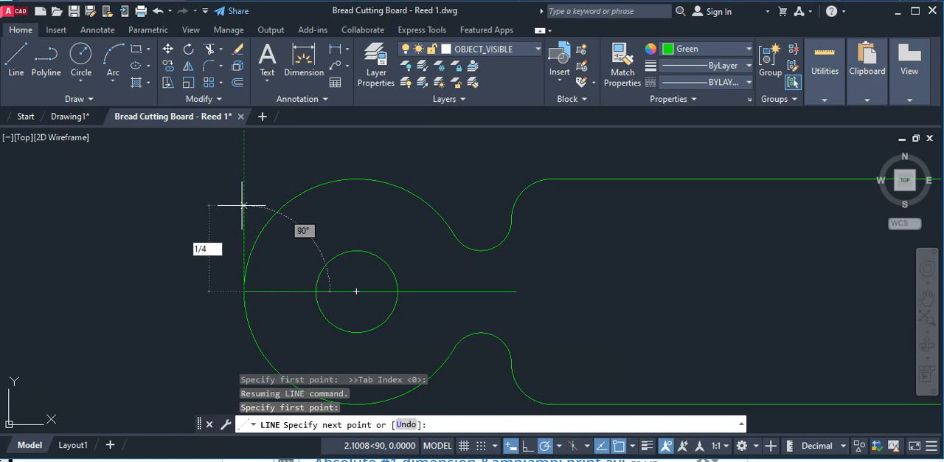
pyautogui.press('Return')
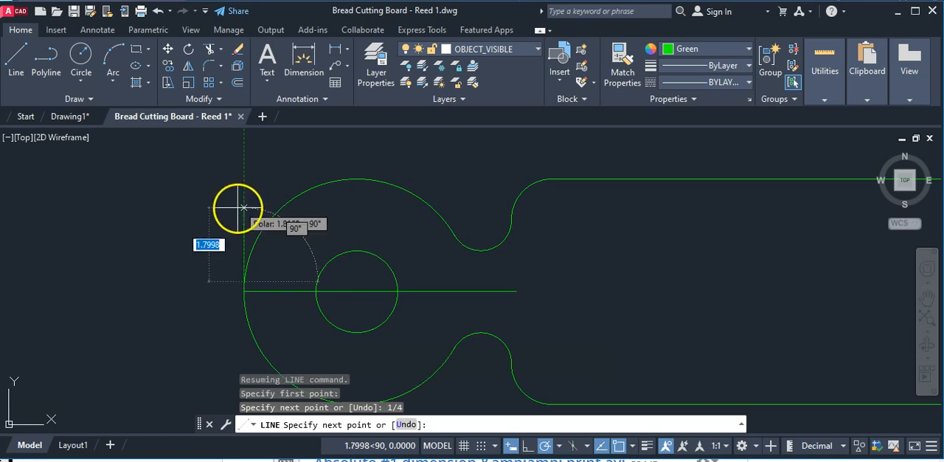
# Continue the line horizontally to the right, ending slightly beyond the board's right edge.
pyautogui.scroll(2, 262, 251)
pyautogui.scroll(2, 256, 291)
pyautogui.scroll(2, 256, 289)
pyautogui.scroll(2, 199, 310)
pyautogui.moveTo(195, 323); pyautogui.dragTo(171, 168, button='middle')
pyautogui.scroll(-2, 171, 173)
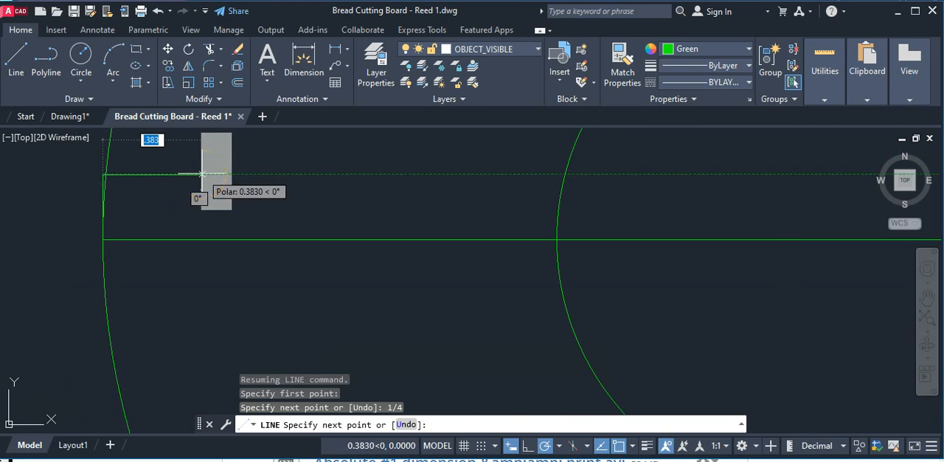
pyautogui.scroll(-4, 205, 174)
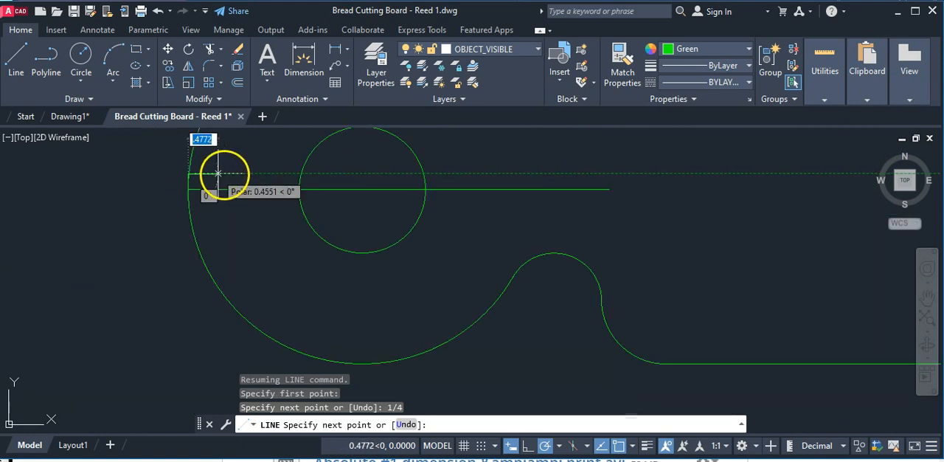
pyautogui.moveTo(524, 169); pyautogui.dragTo(209, 171, button='middle')
pyautogui.scroll(-5, 266, 171)
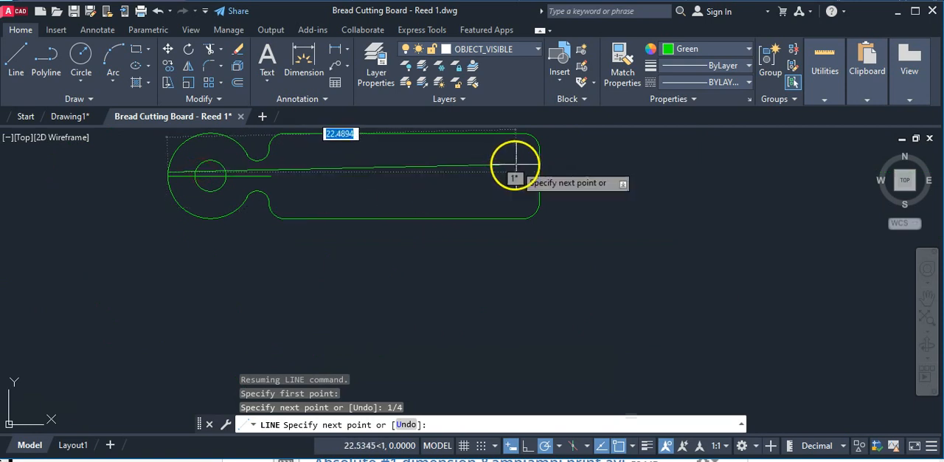
pyautogui.click(560, 172)
# Add a .5 line segment straight down beyond the board's right edge.
pyautogui.scroll(3, 562, 176)
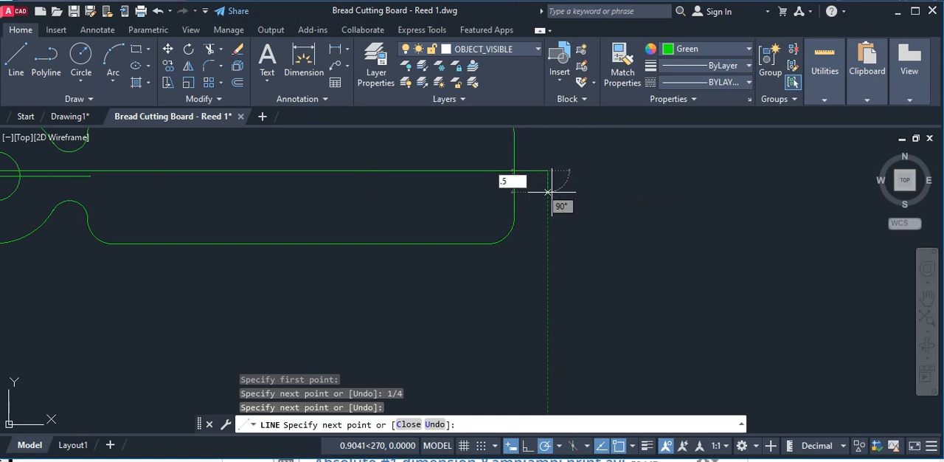
pyautogui.write('.5')
pyautogui.press('Return')
# Run the strip's lower line horizontally back to the left, ending directly below the large arc's left quadrant.
pyautogui.scroll(-2, 266, 184)
pyautogui.moveTo(193, 191); pyautogui.dragTo(572, 192, button='middle')
pyautogui.scroll(-2, 411, 189)
pyautogui.scroll(2, 410, 189)
pyautogui.scroll(1, 403, 181)
pyautogui.moveTo(404, 181); pyautogui.dragTo(139, 226, button='middle')
pyautogui.scroll(4, 142, 226)
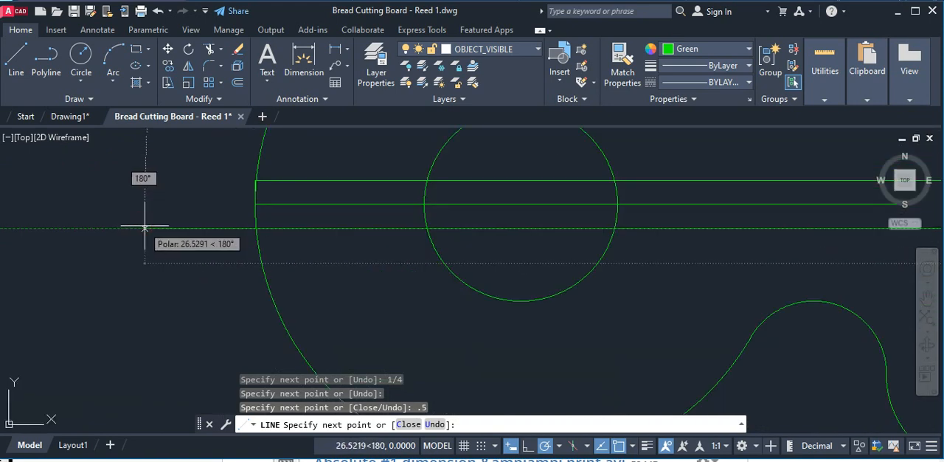
pyautogui.scroll(4, 223, 225)
pyautogui.moveTo(219, 226); pyautogui.dragTo(132, 255, button='middle')
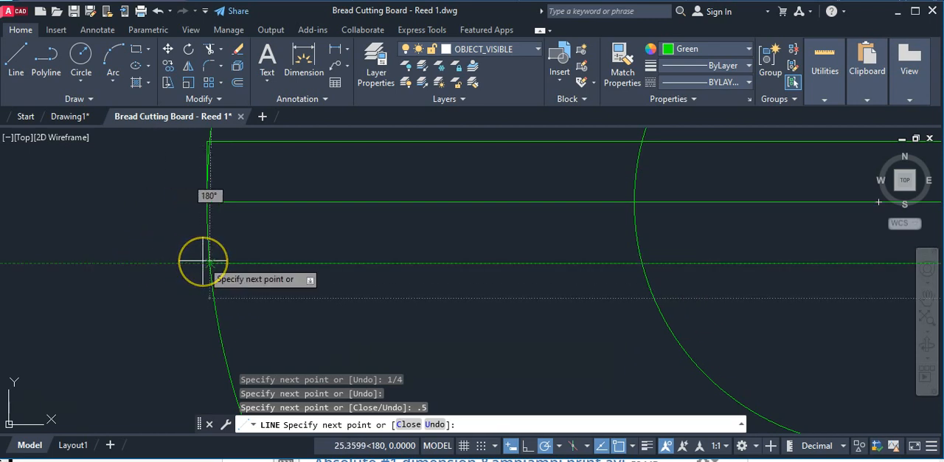
pyautogui.scroll(3, 196, 204)
pyautogui.scroll(3, 208, 161)
pyautogui.scroll(-3, 198, 256)
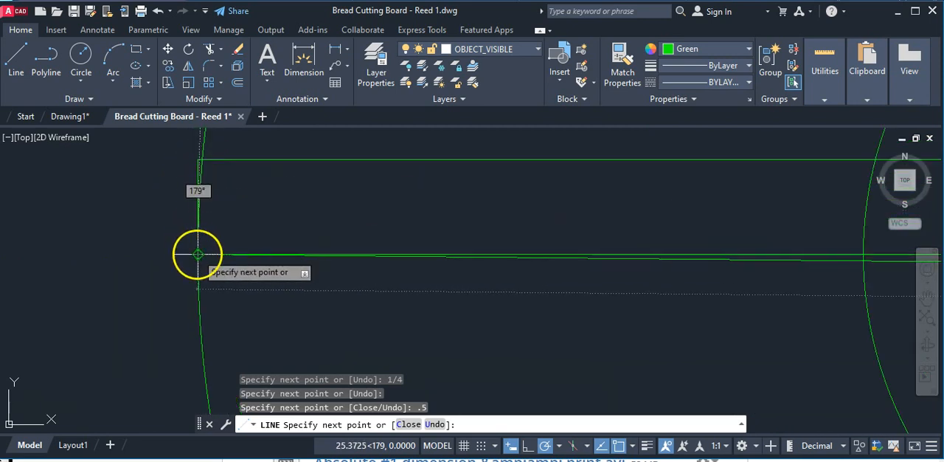
pyautogui.scroll(5, 197, 318)
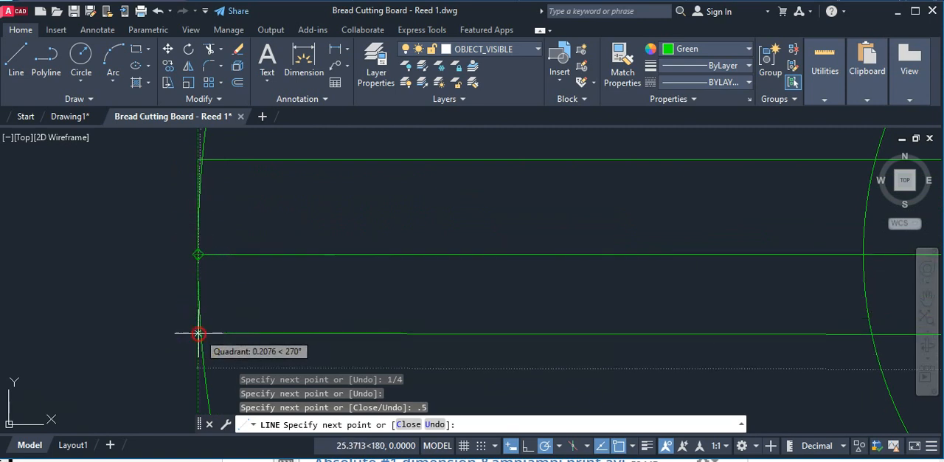
pyautogui.moveTo(173, 169); pyautogui.dragTo(156, 307, button='middle')
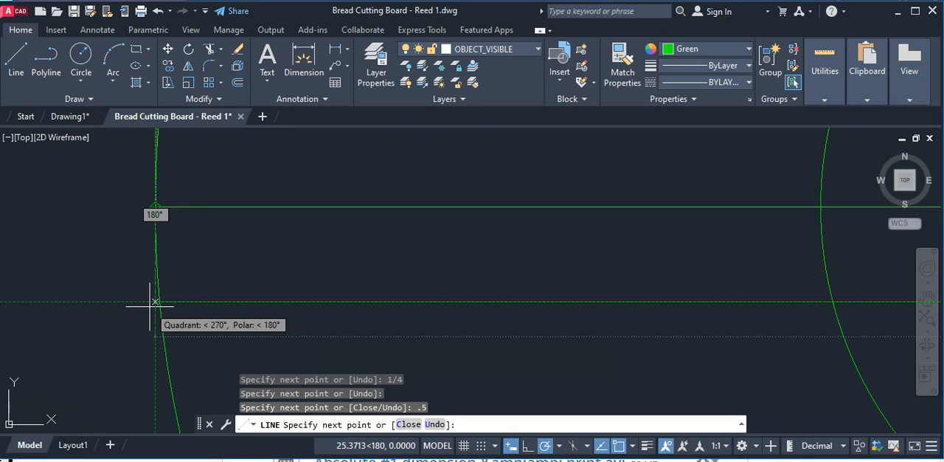
pyautogui.click(155, 301)
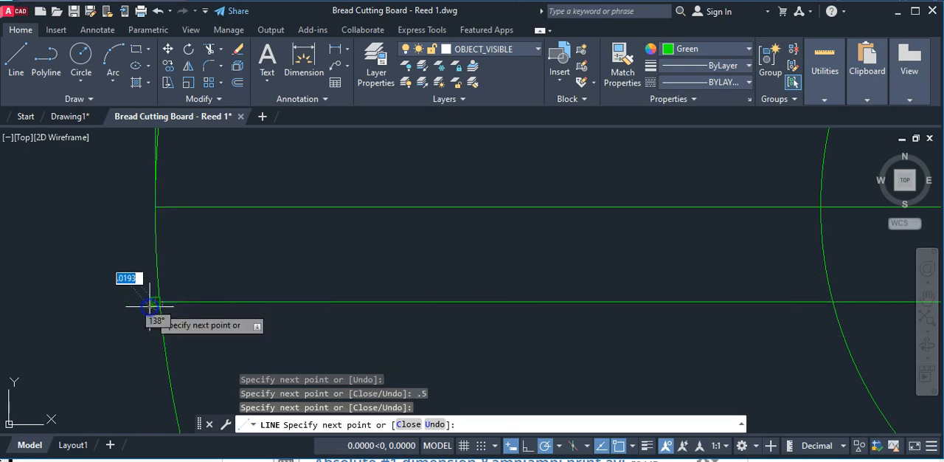
# Close the strip outline up to the centreline's left end and finish the line.
pyautogui.click(154, 207)
pyautogui.scroll(-4, 104, 230)
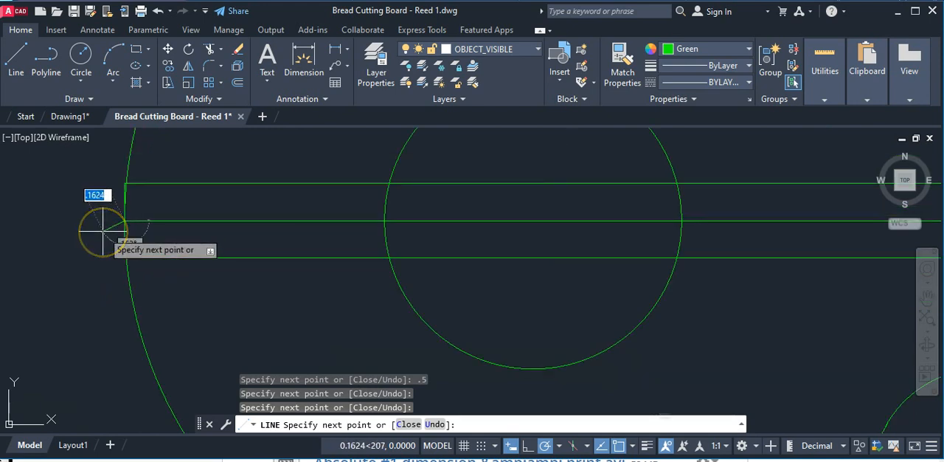
pyautogui.press('Return')
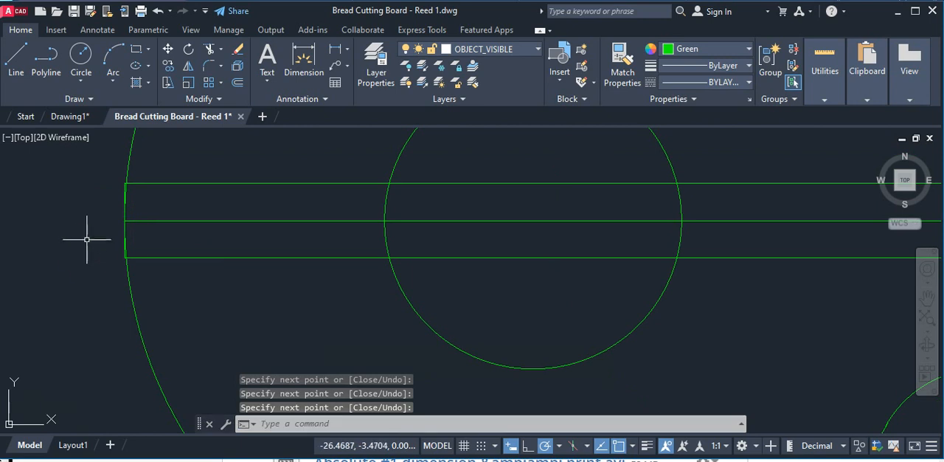
# Delete the short centreline running through the hole between the two strip lines.
pyautogui.scroll(-2, 102, 263)
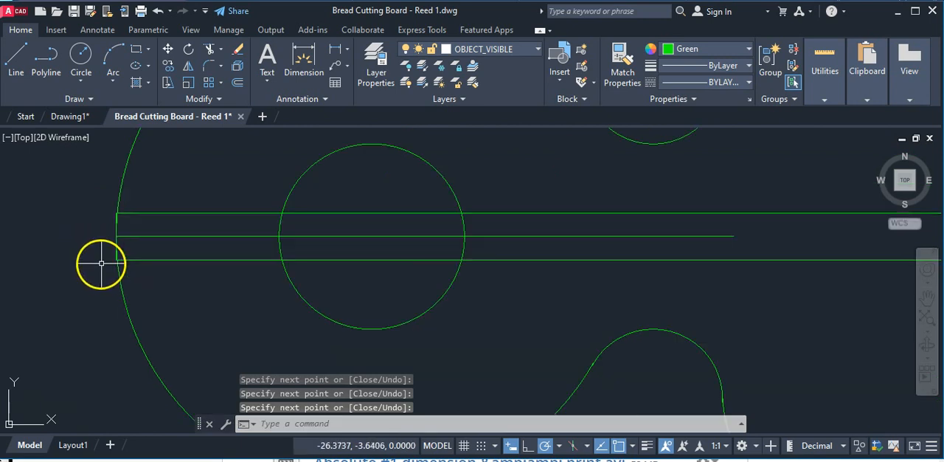
pyautogui.moveTo(158, 291); pyautogui.dragTo(130, 298, button='middle')
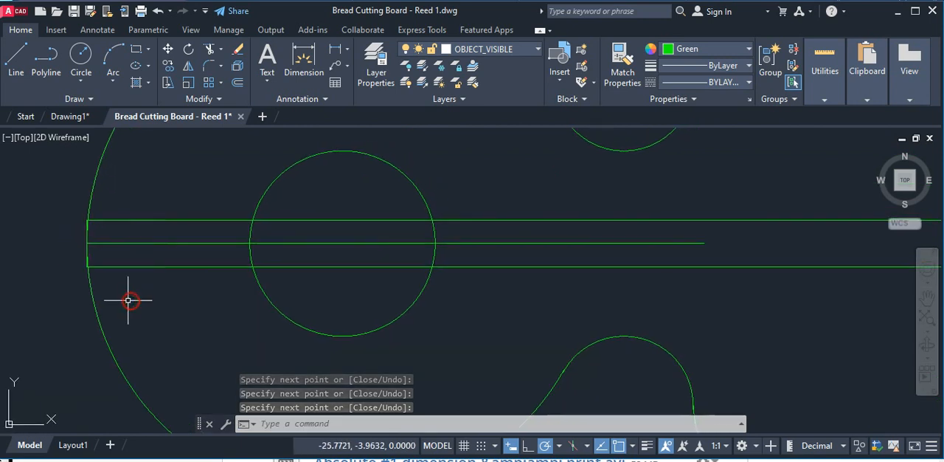
pyautogui.click(146, 243)
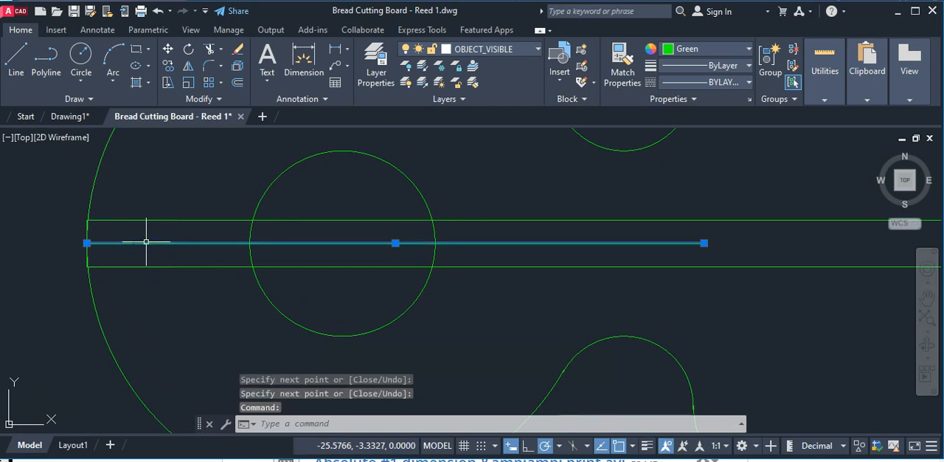
pyautogui.press('Delete')
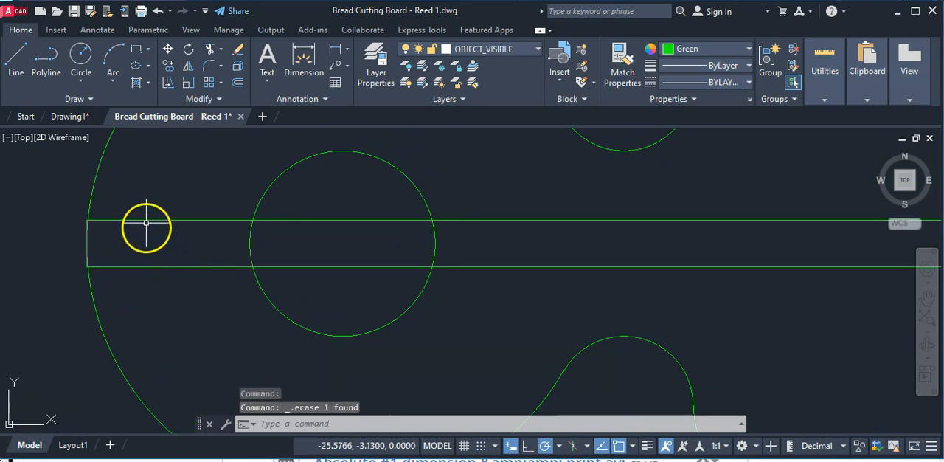
# Fill the strip section between the board's left end and the hole with a SOLID hatch.
pyautogui.click(148, 83)
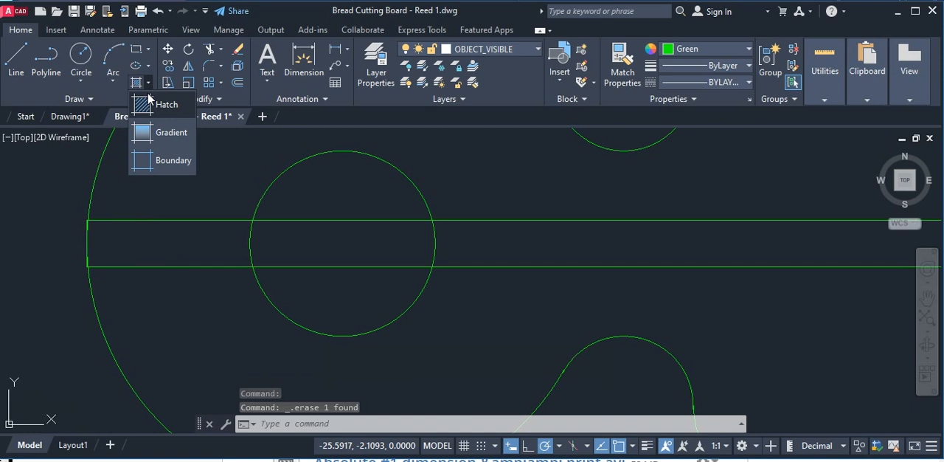
pyautogui.click(147, 107)
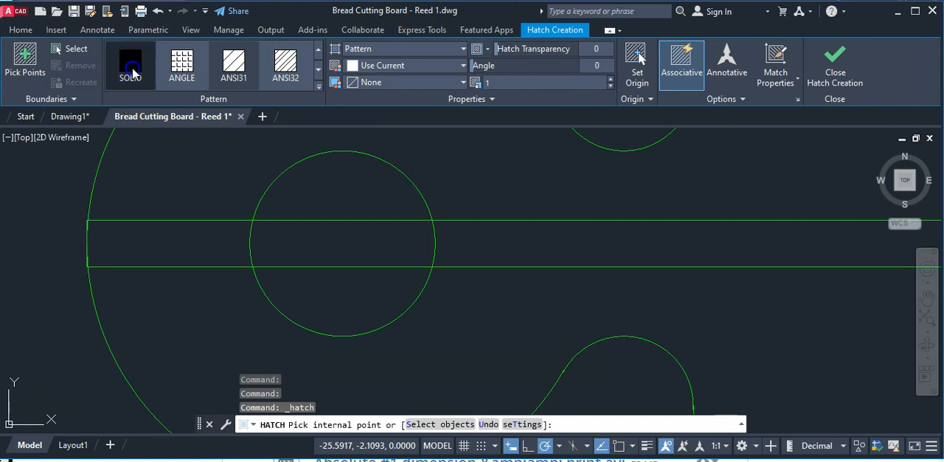
pyautogui.click(133, 71)
pyautogui.click(147, 237)
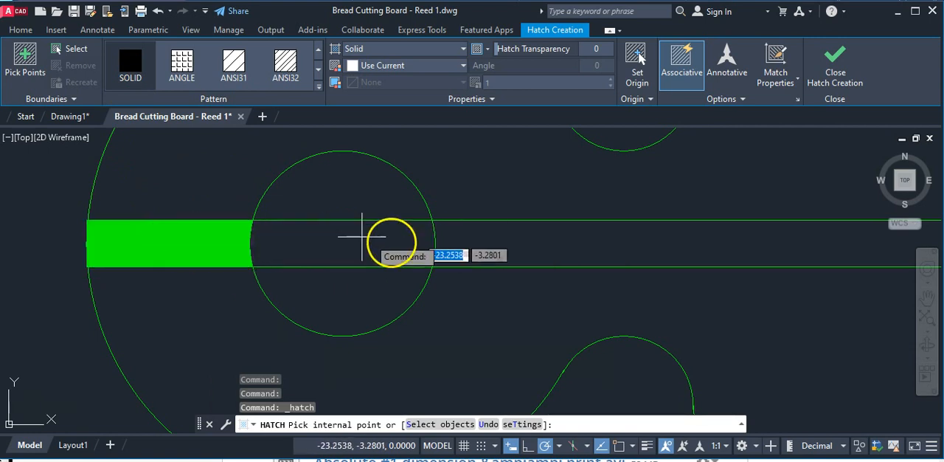
pyautogui.click(194, 234)
# Draw a rectangle from the hole's right-hand intersection with the strip's upper line to the strip's lower corner beyond the board's right edge.
pyautogui.moveTo(249, 315); pyautogui.dragTo(88, 327, button='middle')
pyautogui.scroll(-2, 308, 299)
pyautogui.moveTo(308, 299); pyautogui.dragTo(242, 300, button='middle')
pyautogui.scroll(2, 243, 300)
pyautogui.scroll(2, 218, 250)
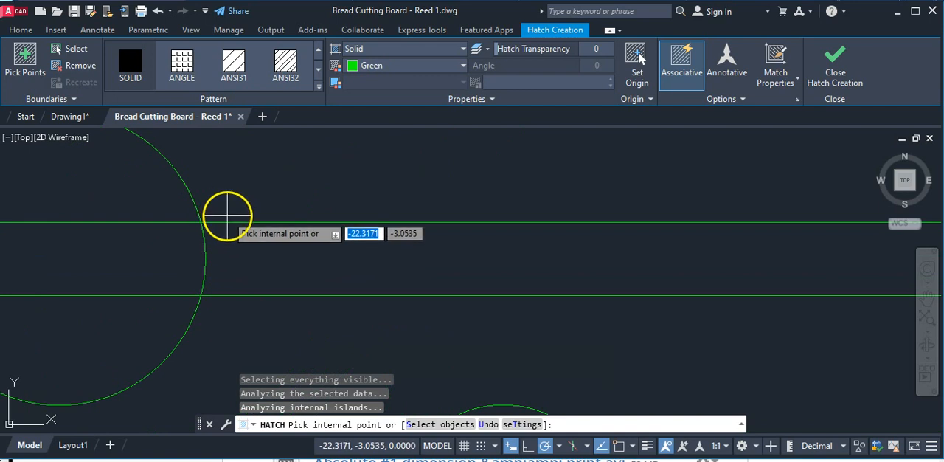
pyautogui.click(21, 30)
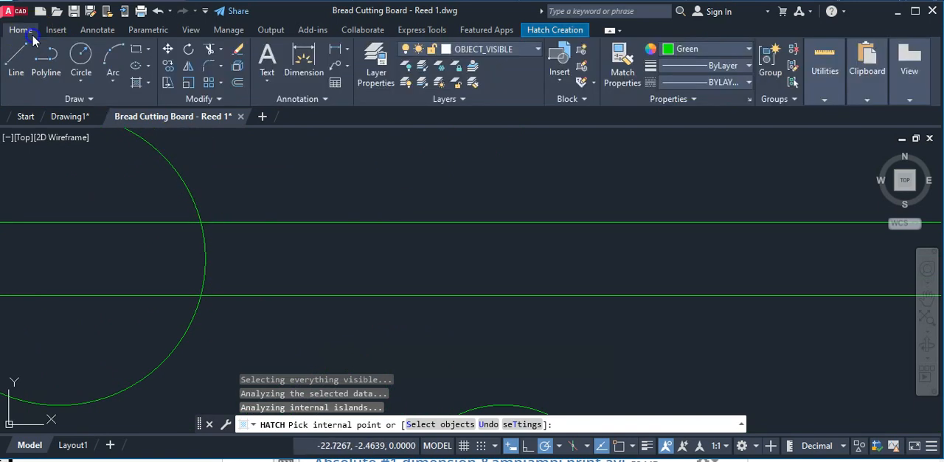
pyautogui.click(150, 50)
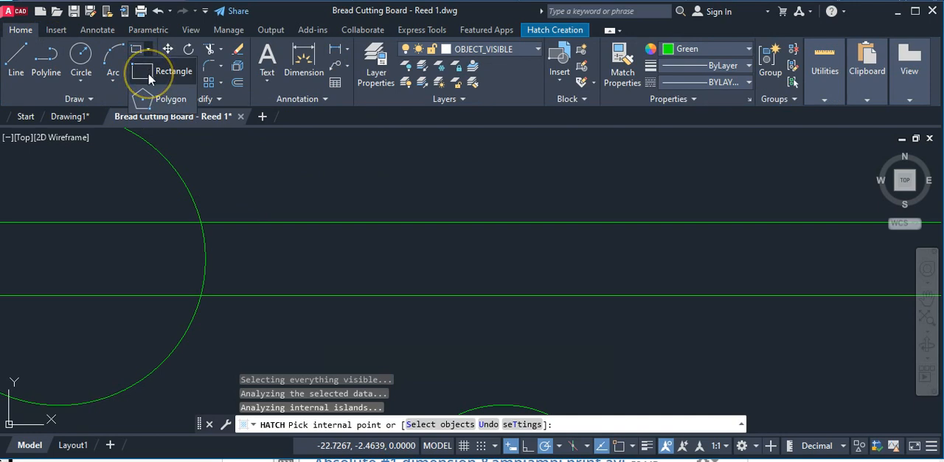
pyautogui.click(149, 78)
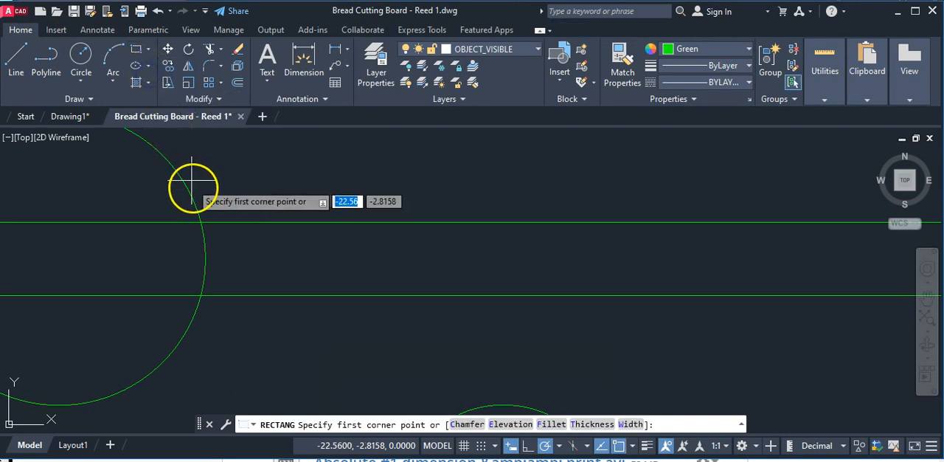
pyautogui.click(200, 222)
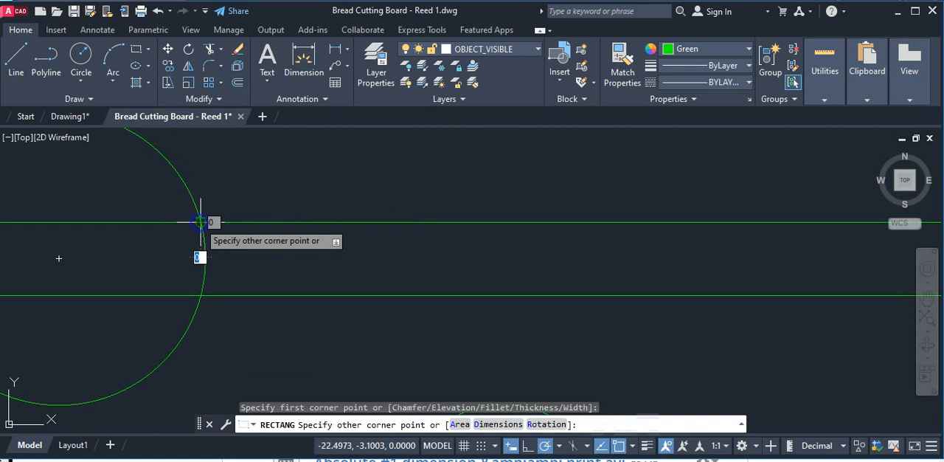
pyautogui.scroll(-2, 304, 274)
pyautogui.scroll(-2, 304, 273)
pyautogui.moveTo(335, 264); pyautogui.dragTo(68, 209, button='middle')
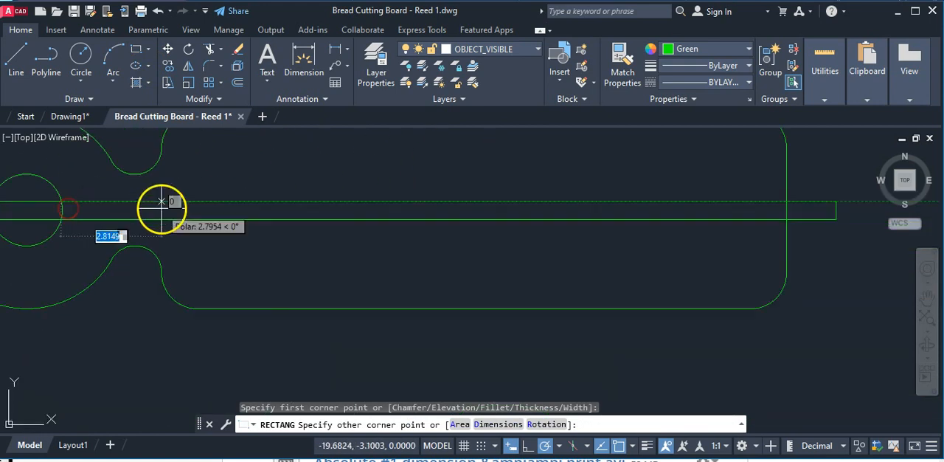
pyautogui.scroll(-6, 183, 216)
pyautogui.scroll(5, 450, 238)
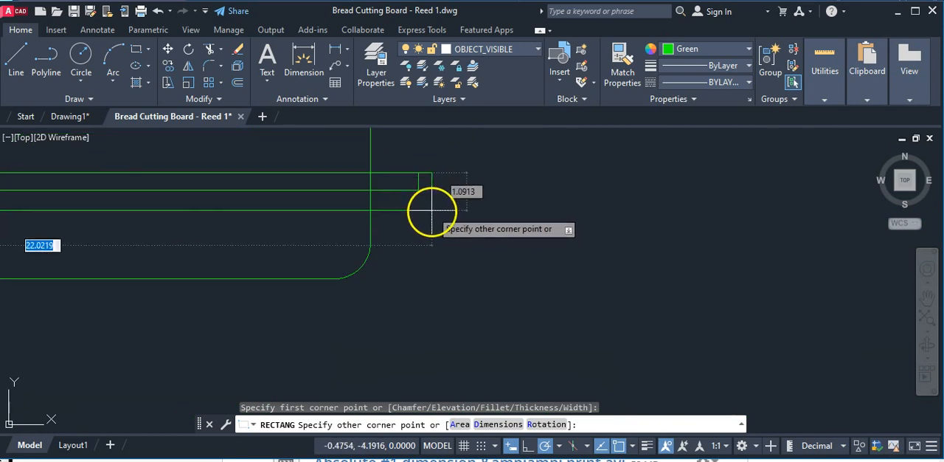
pyautogui.click(418, 189)
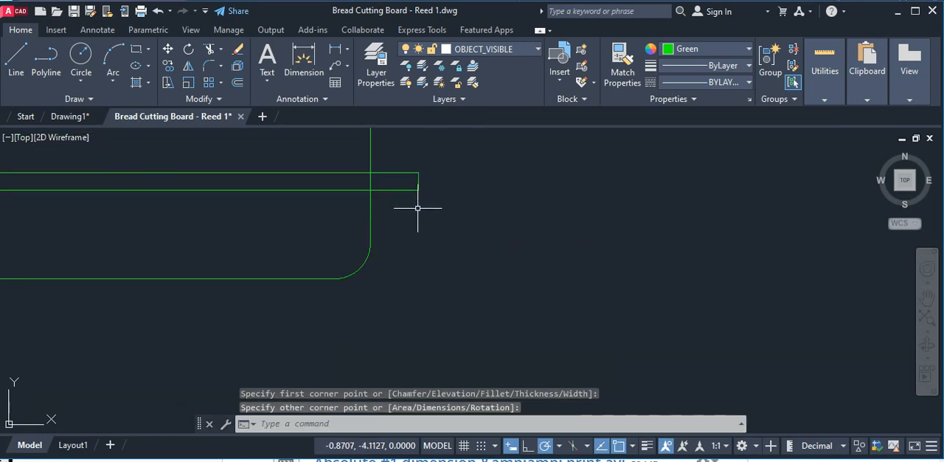
# Try to fill the thin sliver between the rectangle's left side and the hole's arc with solid hatch.
pyautogui.scroll(-5, 331, 216)
pyautogui.moveTo(263, 226); pyautogui.dragTo(548, 298, button='middle')
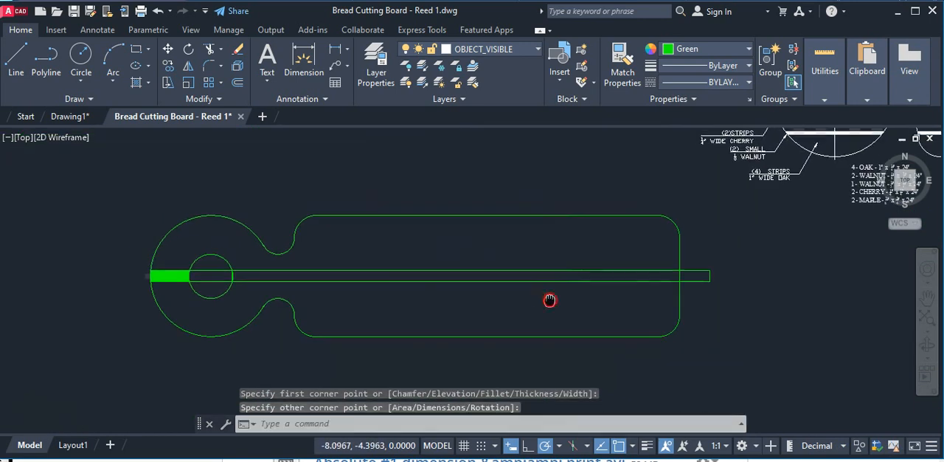
pyautogui.scroll(10, 249, 293)
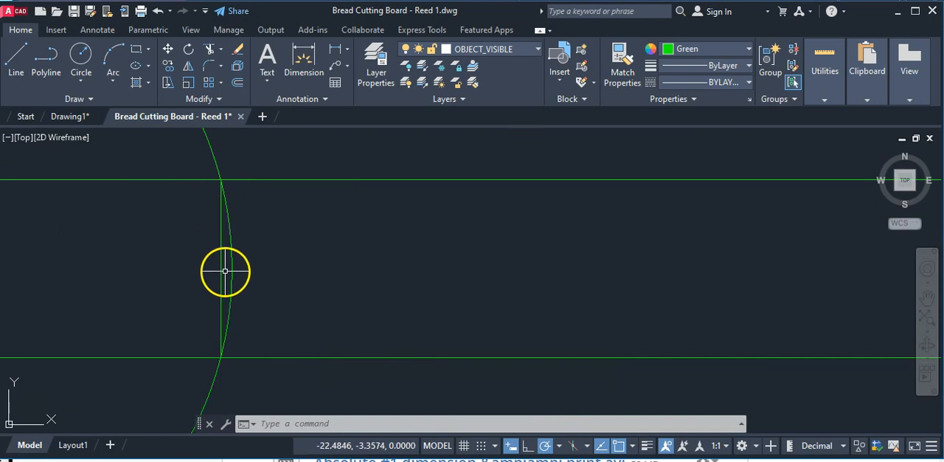
pyautogui.click(143, 81)
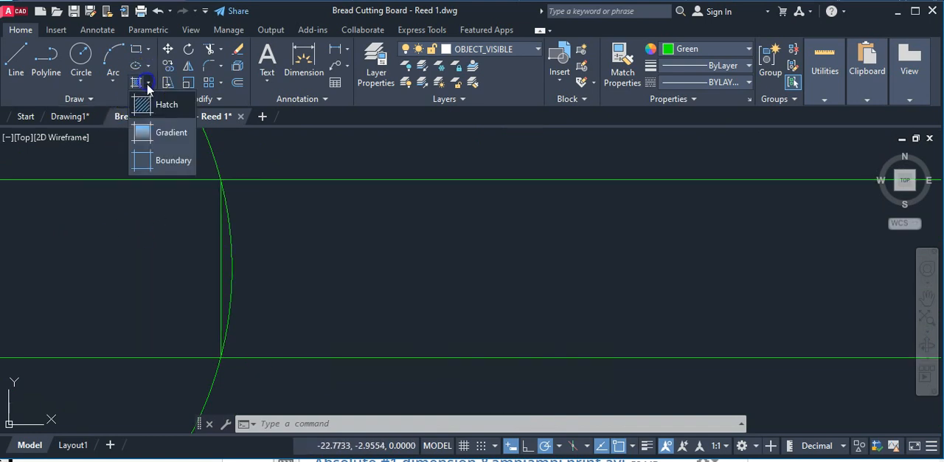
pyautogui.click(151, 105)
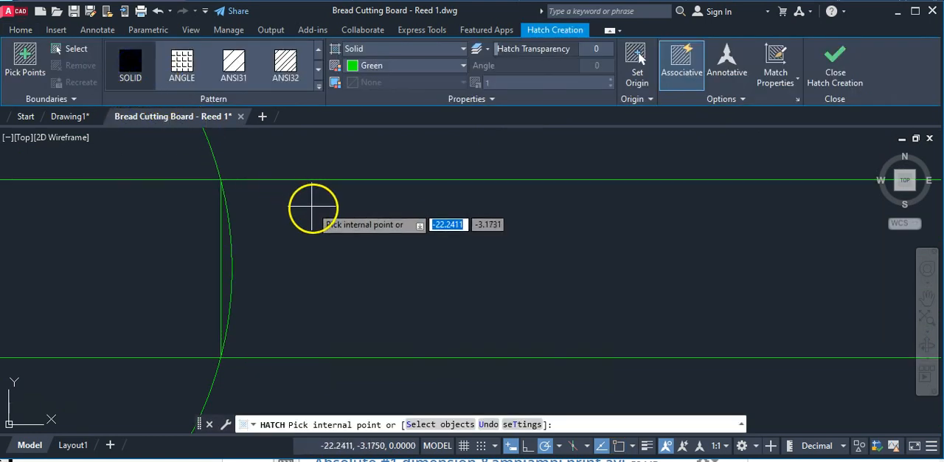
pyautogui.click(225, 274)
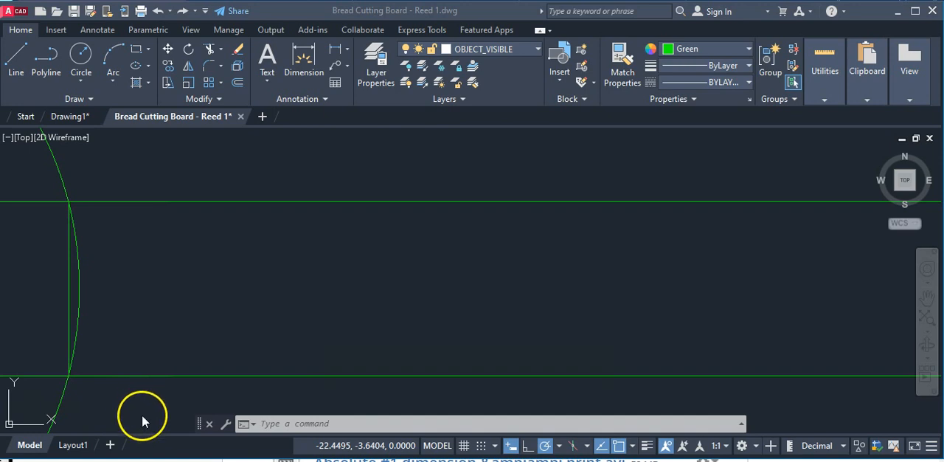
# Try a solid green hatch on the strip section right of the hole and undo the fill.
pyautogui.click(130, 82)
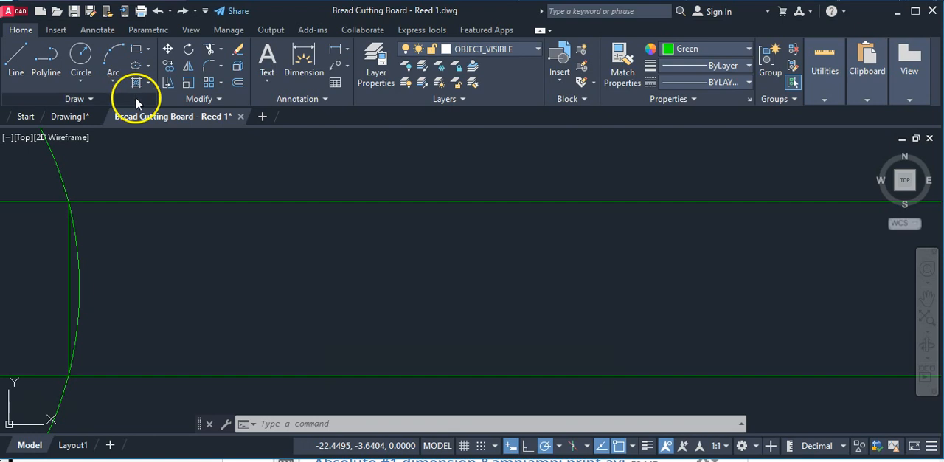
pyautogui.click(148, 83)
pyautogui.click(145, 102)
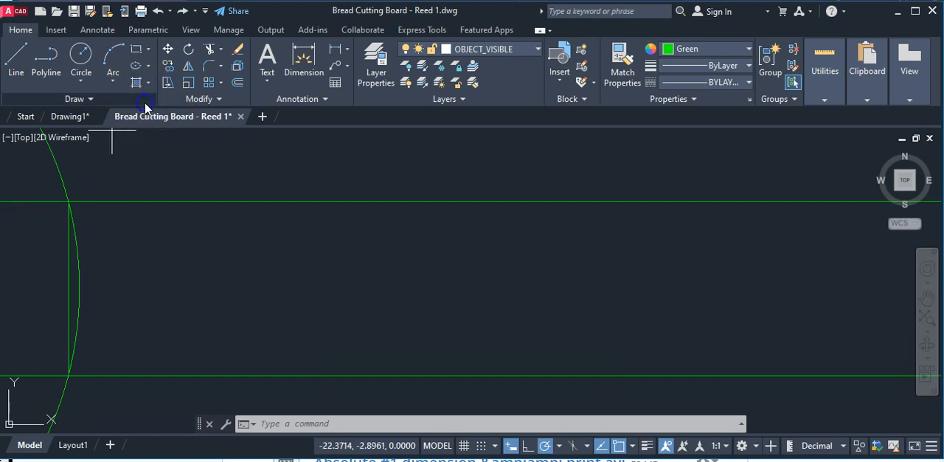
pyautogui.click(124, 260)
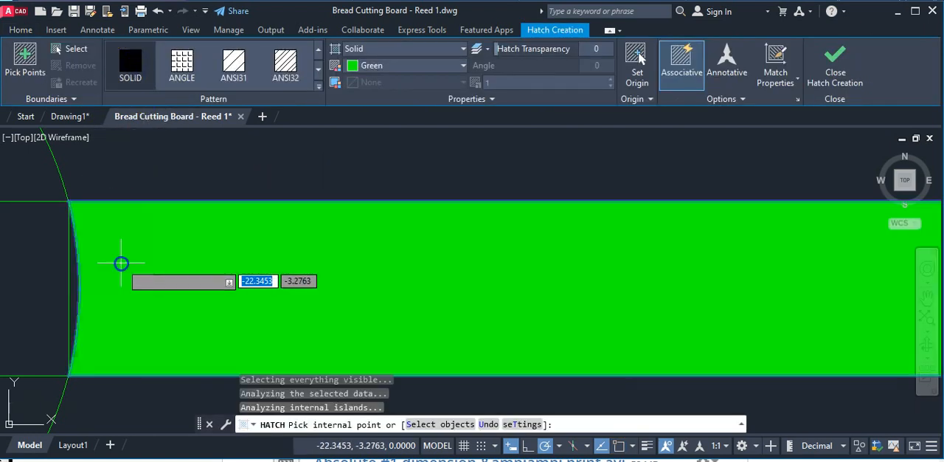
pyautogui.scroll(-2, 126, 257)
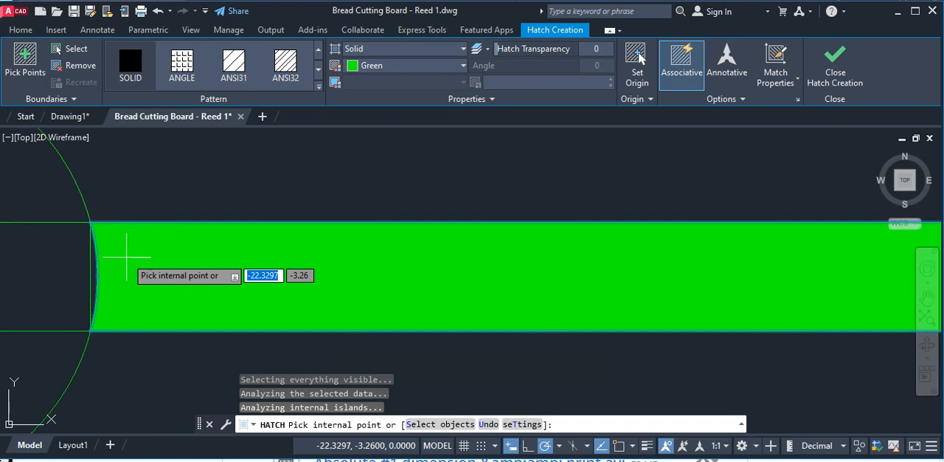
pyautogui.hotkey('ctrl', 'z')
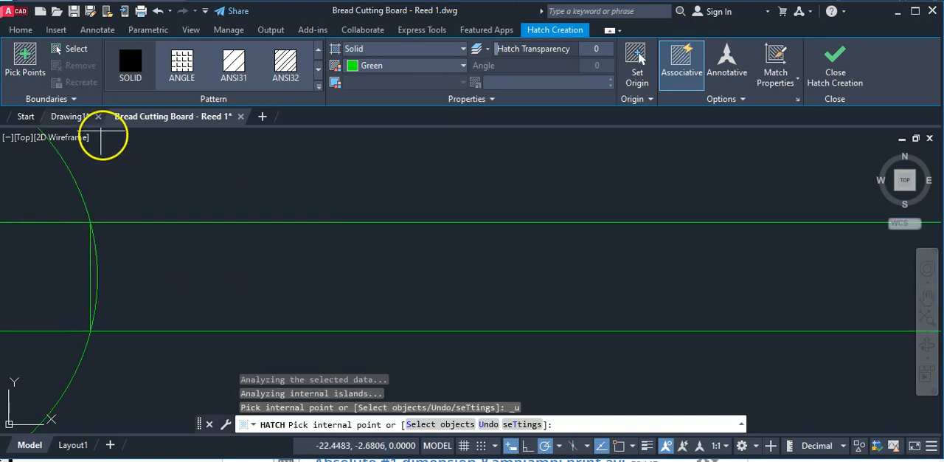
# Draw line segments from the hole's upper intersection with the strip through the hole's right quadrant to the lower intersection.
pyautogui.click(20, 30)
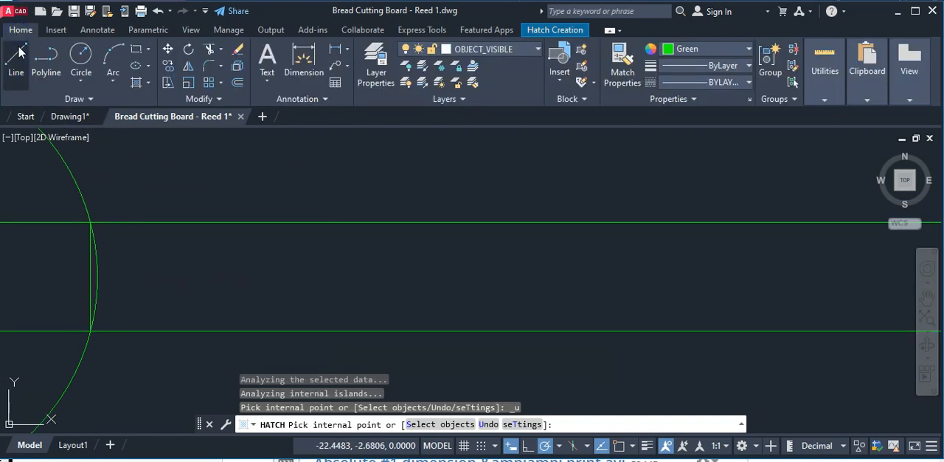
pyautogui.click(18, 52)
pyautogui.scroll(2, 103, 219)
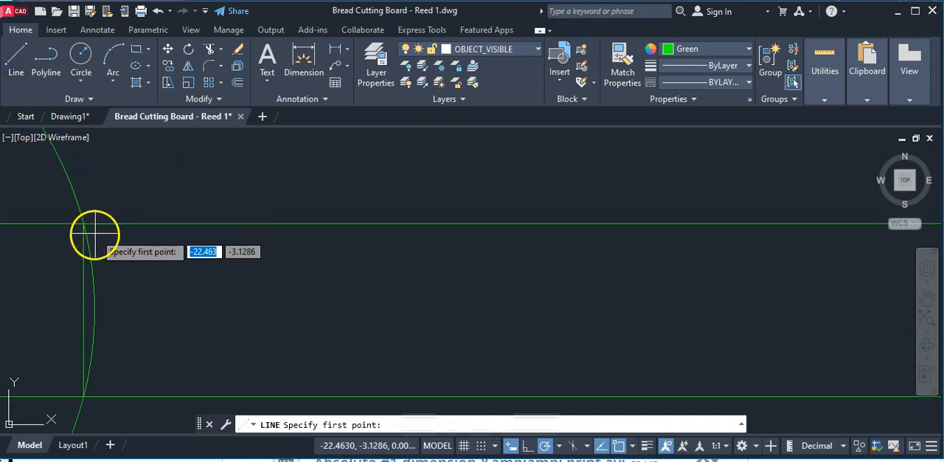
pyautogui.click(83, 224)
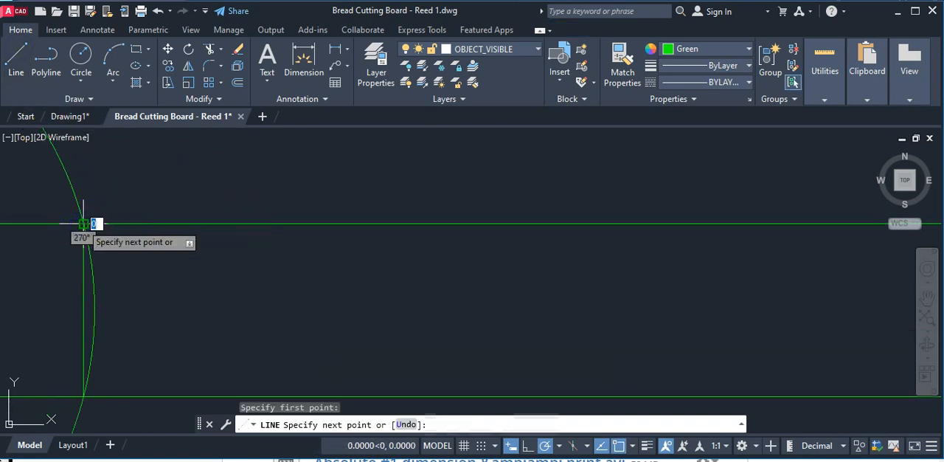
pyautogui.click(95, 310)
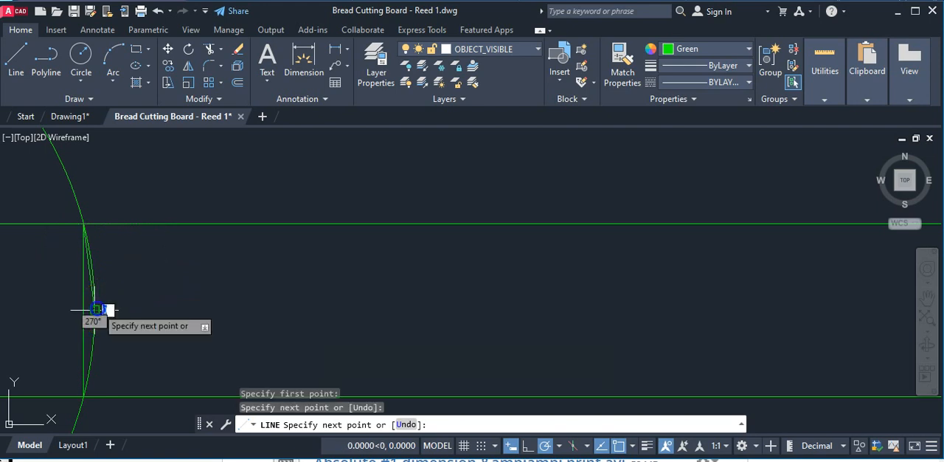
pyautogui.click(83, 396)
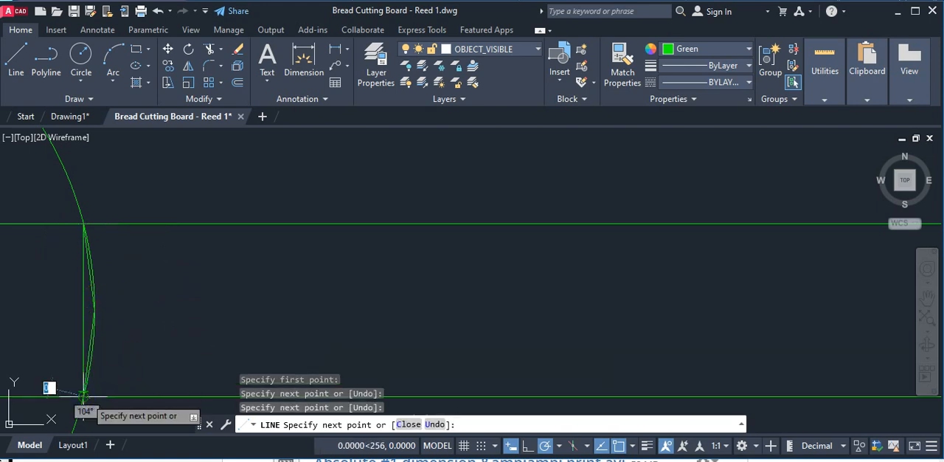
# Continue the line along the strip's lower edge, up its right end and back along the upper edge to the hole.
pyautogui.moveTo(179, 332); pyautogui.dragTo(98, 208, button='middle')
pyautogui.scroll(-6, 97, 210)
pyautogui.scroll(-5, 187, 231)
pyautogui.scroll(5, 583, 270)
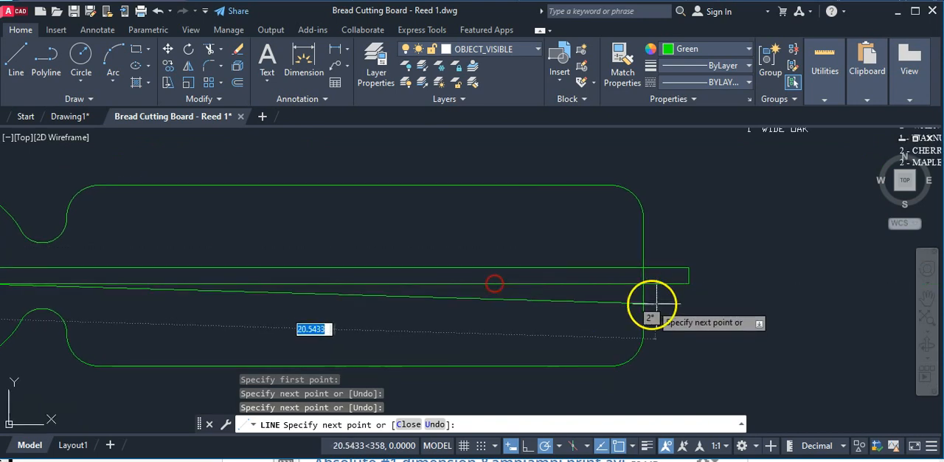
pyautogui.click(689, 283)
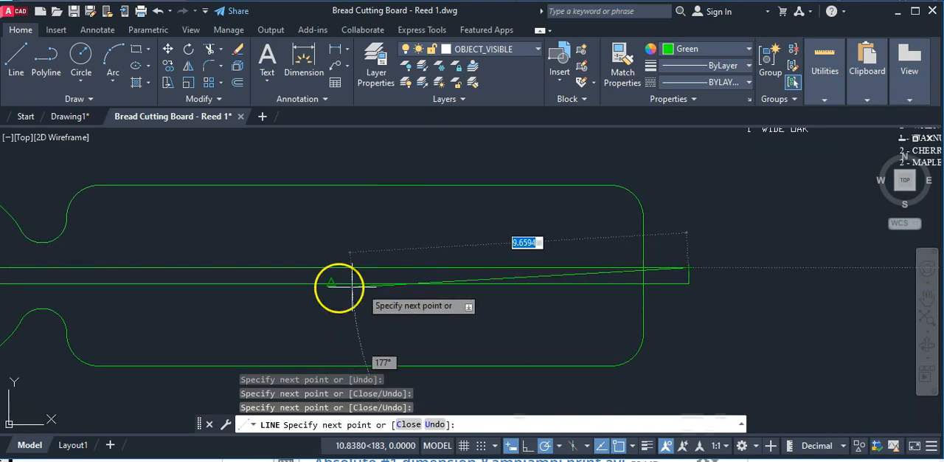
pyautogui.moveTo(37, 266); pyautogui.dragTo(279, 279, button='middle')
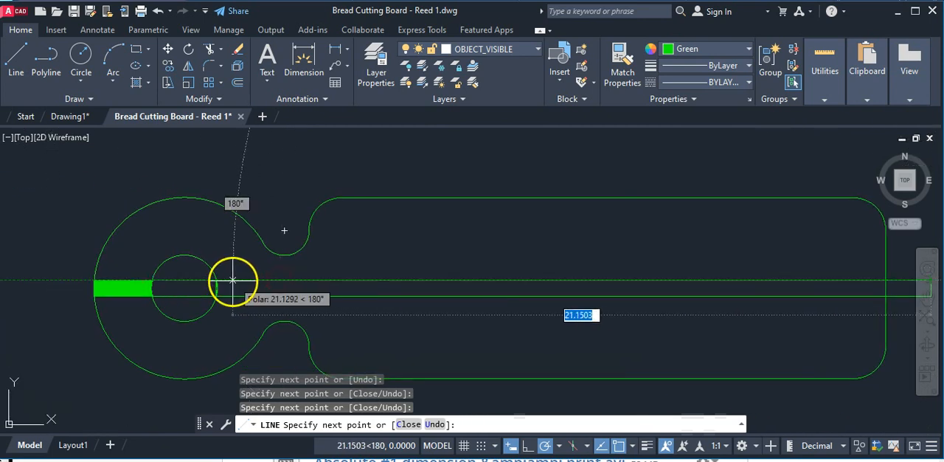
pyautogui.scroll(5, 228, 280)
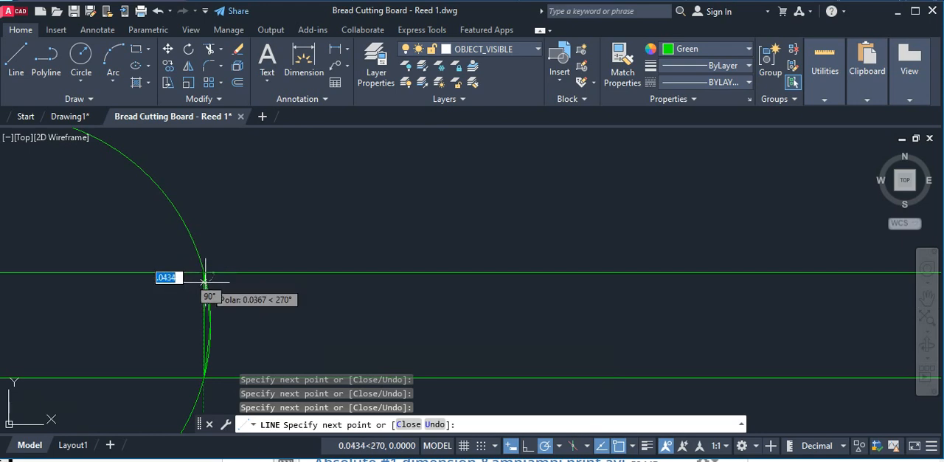
# Fill the strip section from the hole's right side to the strip's right end with a solid green hatch.
pyautogui.click(148, 85)
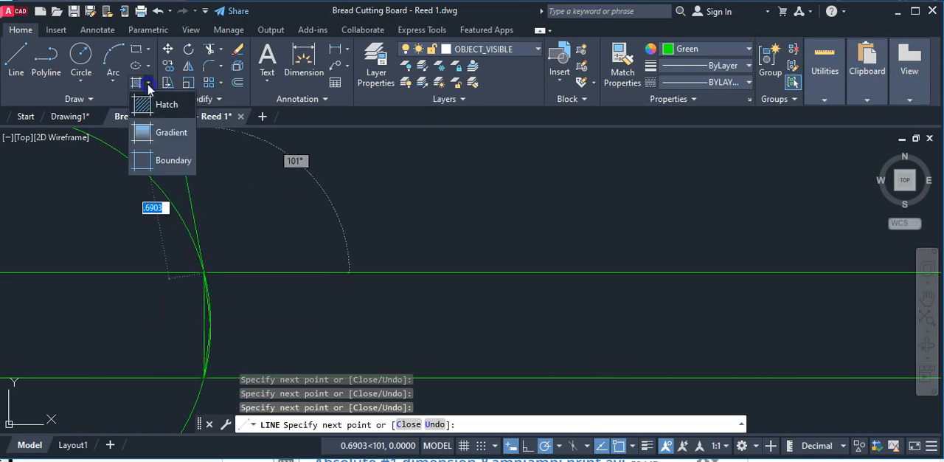
pyautogui.click(142, 105)
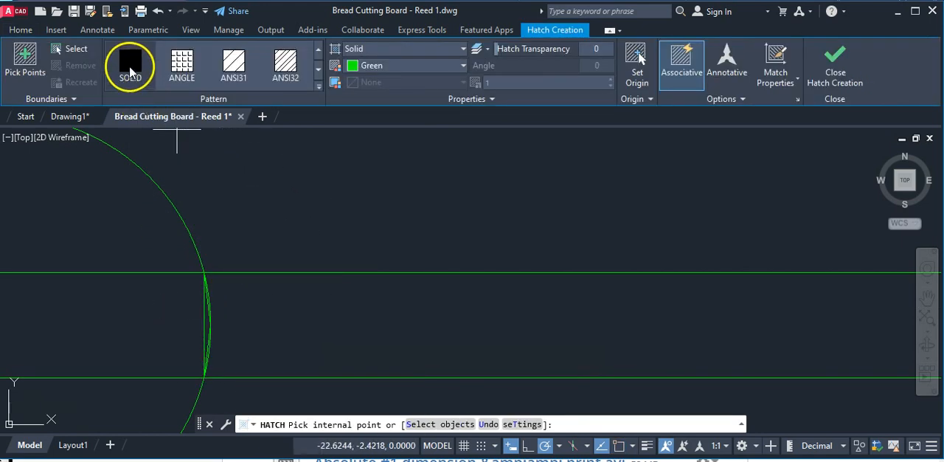
pyautogui.click(271, 339)
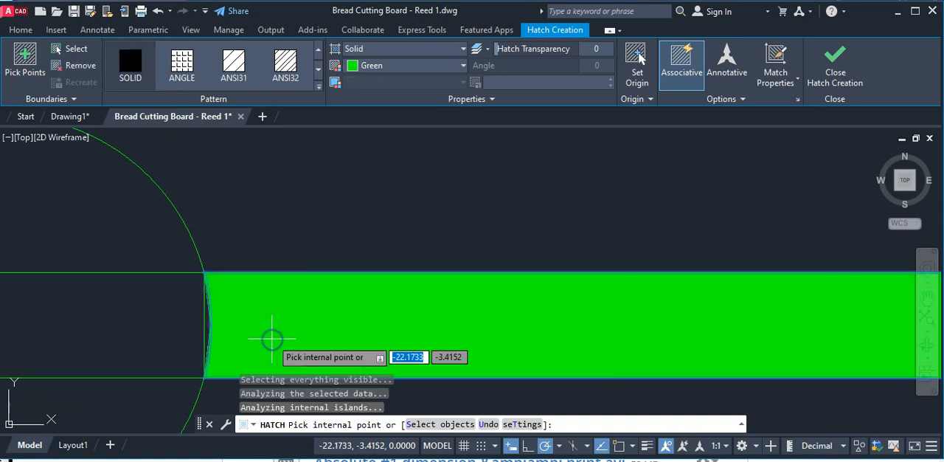
pyautogui.scroll(-8, 271, 339)
pyautogui.moveTo(383, 327); pyautogui.dragTo(278, 280, button='middle')
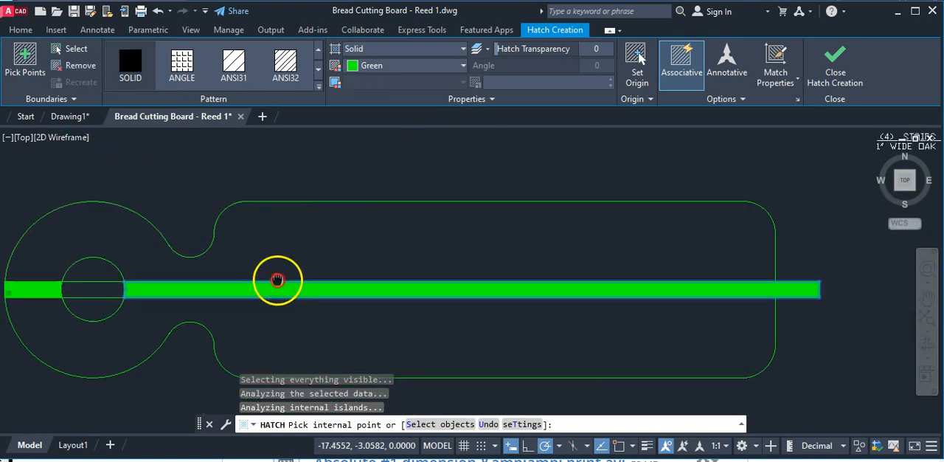
pyautogui.scroll(4, 649, 276)
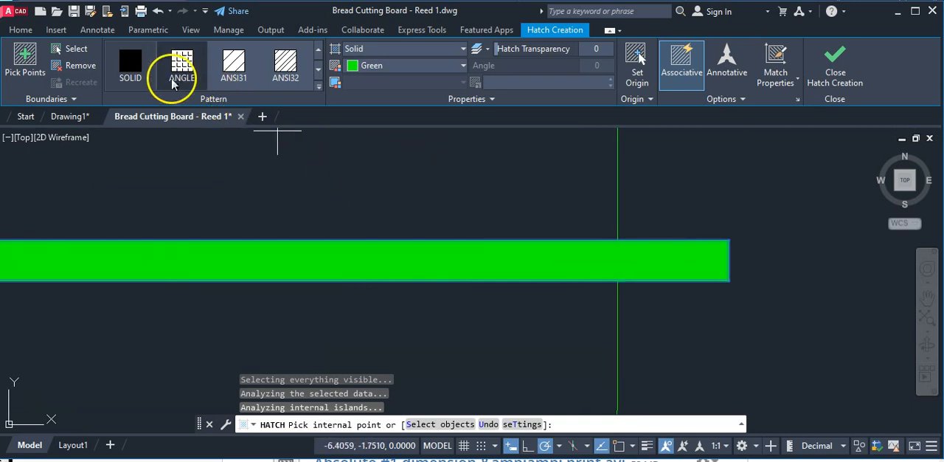
# Finish the hatch and draw a vertical line across the strip where it meets the board's right edge.
pyautogui.scroll(2, 726, 236)
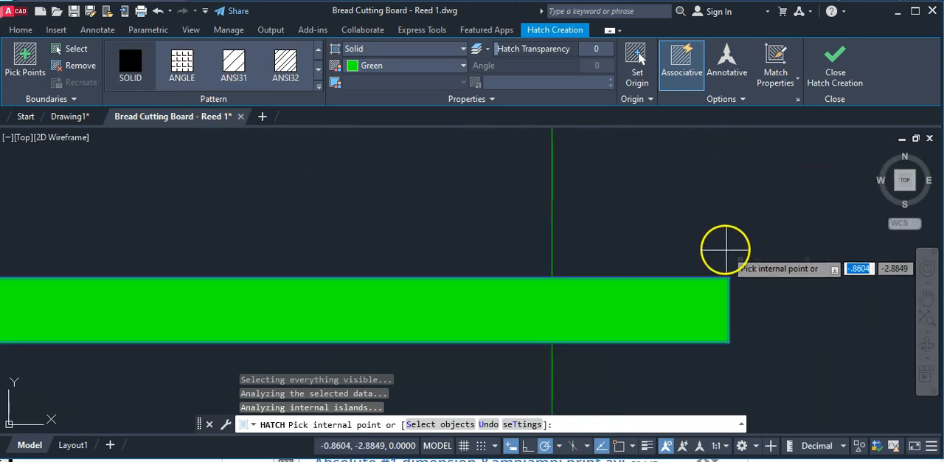
pyautogui.click(837, 77)
pyautogui.scroll(-2, 763, 259)
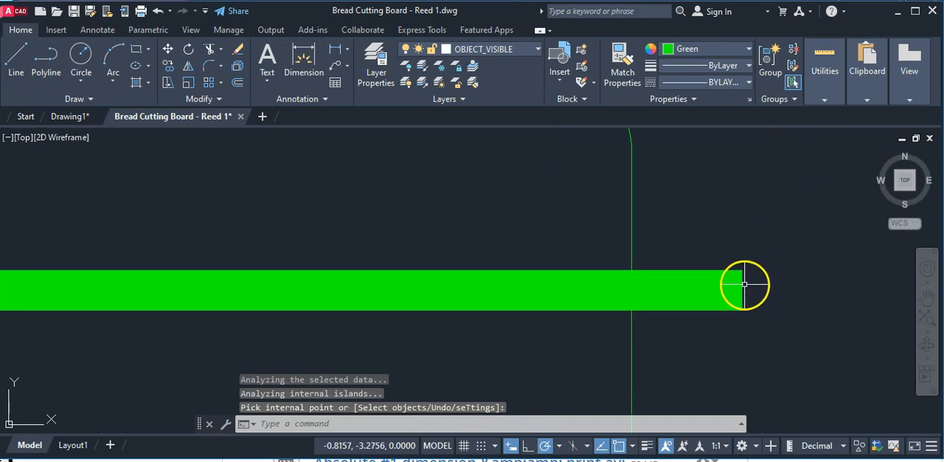
pyautogui.click(743, 285)
pyautogui.scroll(2, 737, 279)
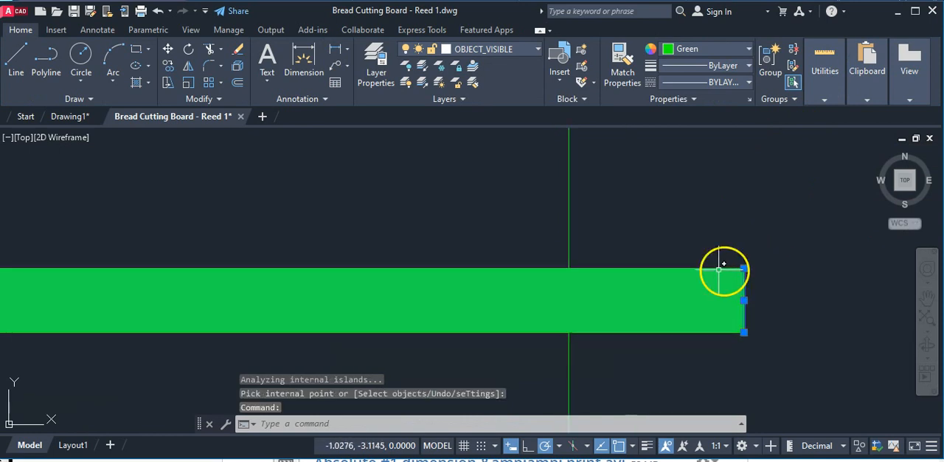
pyautogui.press('Escape')
pyautogui.click(20, 56)
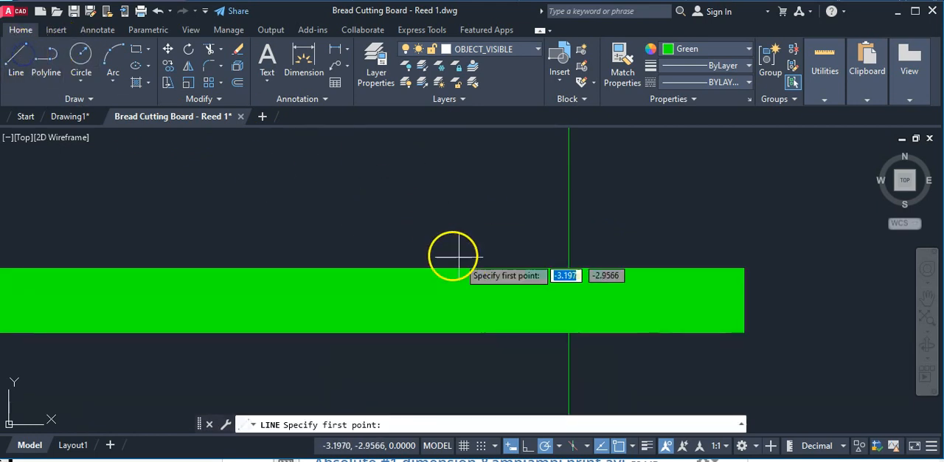
pyautogui.click(569, 266)
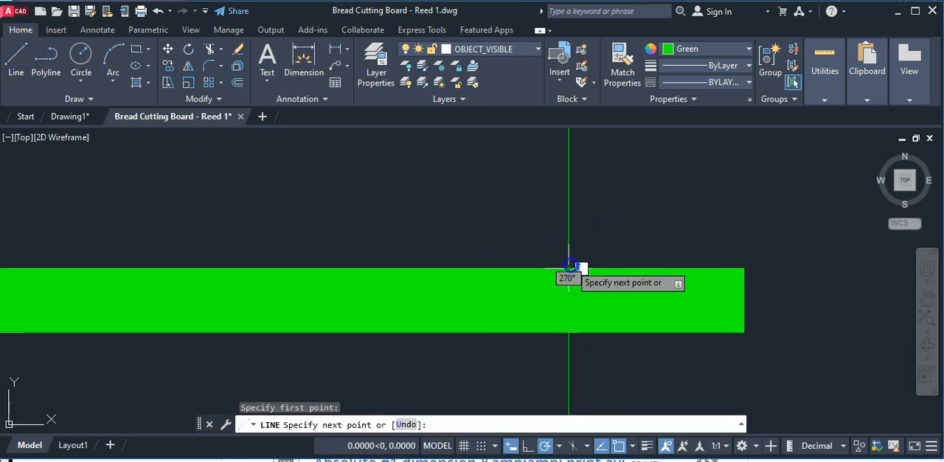
pyautogui.click(572, 327)
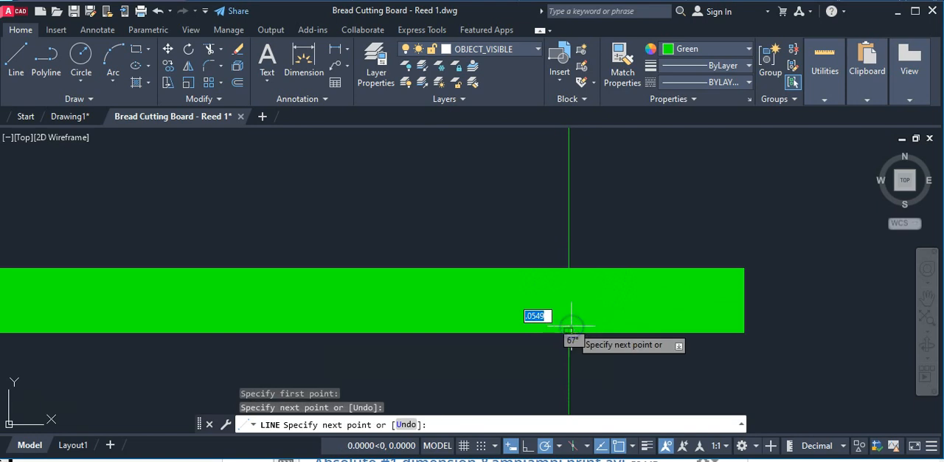
pyautogui.press('Return')
# Trim the strip's solid green hatch that projects beyond the board's right edge.
pyautogui.write('tr')
pyautogui.press('Return')
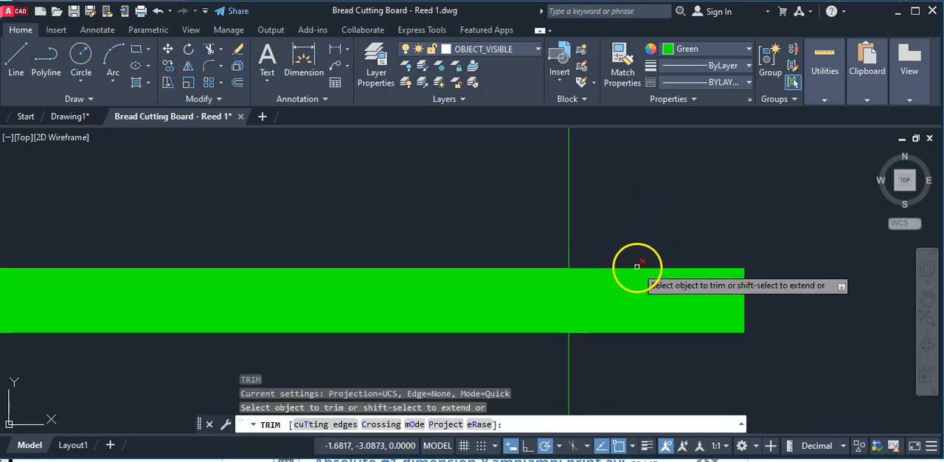
pyautogui.click(637, 268)
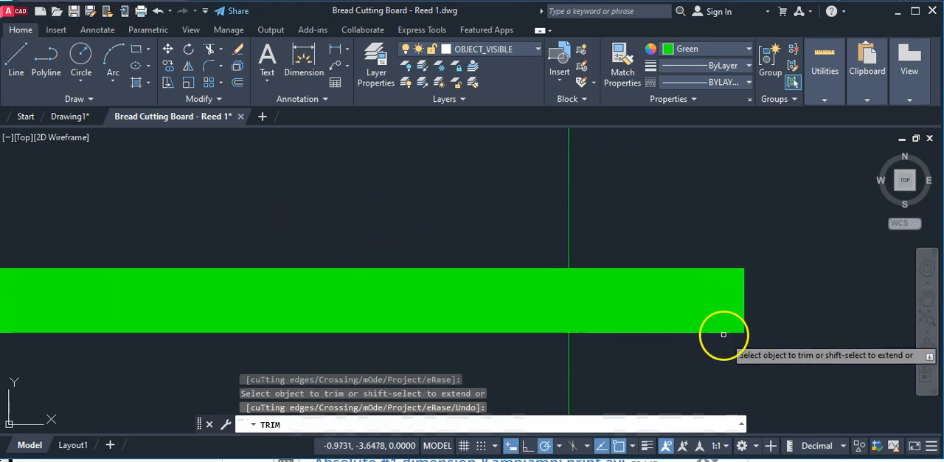
pyautogui.click(696, 329)
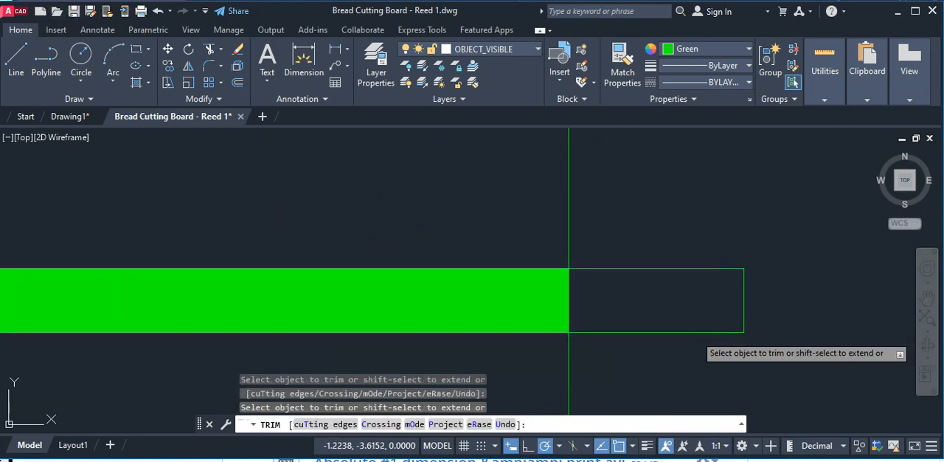
pyautogui.click(743, 317)
pyautogui.click(706, 267)
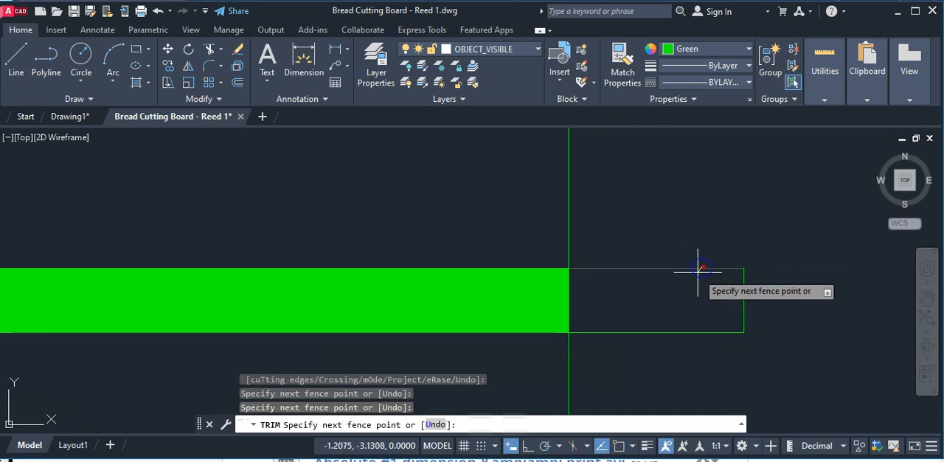
pyautogui.press('Escape')
# Erase the leftover upper, lower and end lines of the strip beyond the board's right edge.
pyautogui.click(686, 269)
pyautogui.press('Delete')
pyautogui.click(674, 331)
pyautogui.press('Delete')
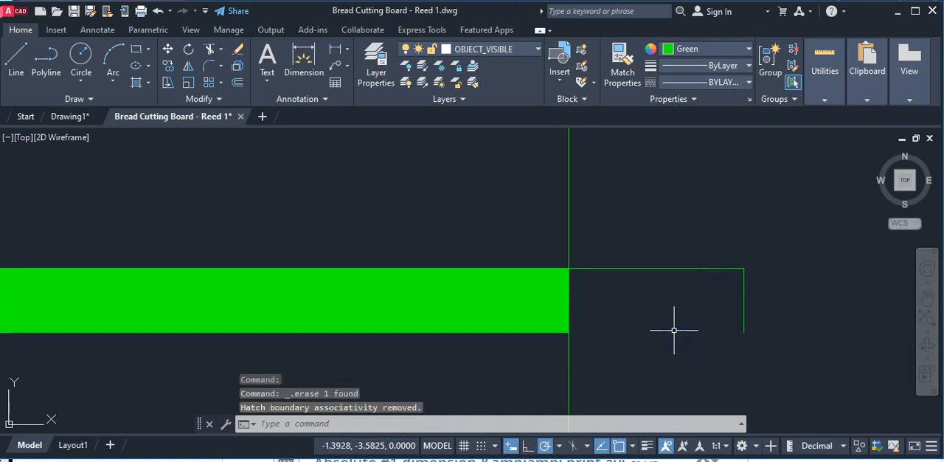
pyautogui.click(741, 310)
pyautogui.press('Delete')
pyautogui.click(704, 268)
pyautogui.press('Delete')
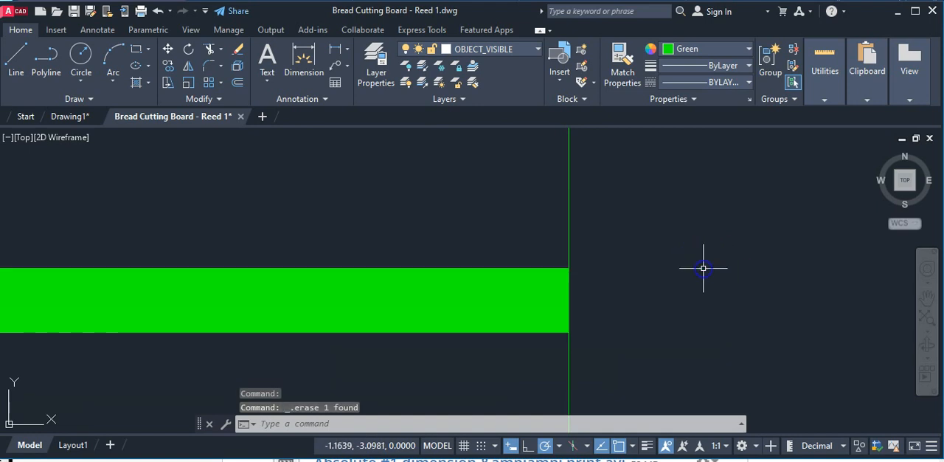
# Examine the reference drawing's strip labels, materials list and strip-width dimensions at the board's right end.
pyautogui.scroll(-10, 702, 268)
pyautogui.moveTo(517, 254); pyautogui.dragTo(436, 276, button='middle')
pyautogui.scroll(2, 277, 281)
pyautogui.scroll(2, 803, 235)
pyautogui.moveTo(807, 230); pyautogui.dragTo(608, 318, button='middle')
pyautogui.scroll(2, 719, 272)
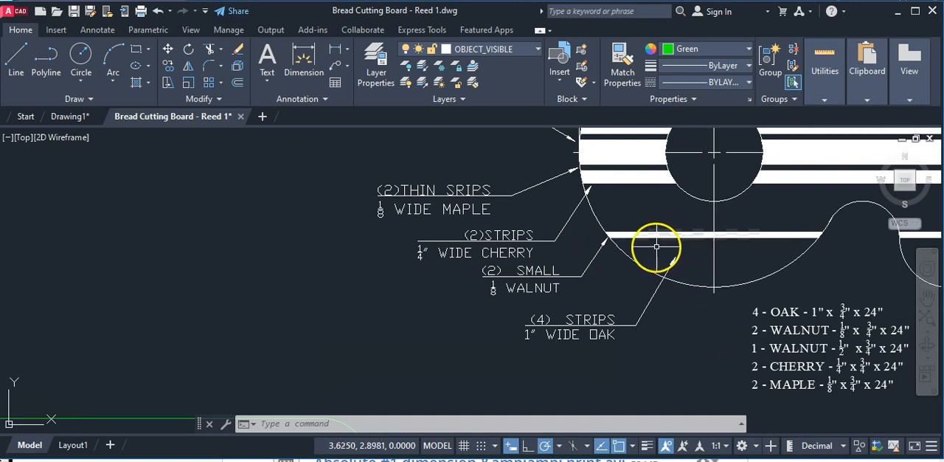
pyautogui.scroll(-2, 655, 230)
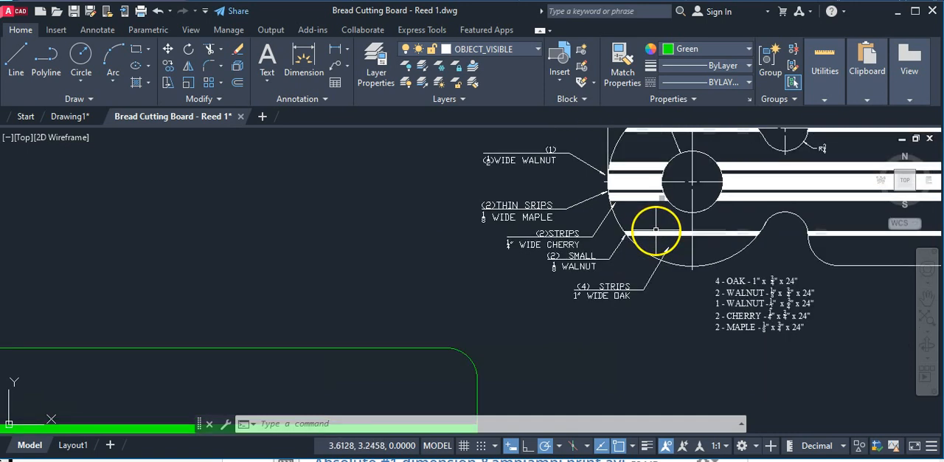
pyautogui.scroll(-4, 746, 238)
pyautogui.moveTo(808, 251); pyautogui.dragTo(545, 283, button='middle')
pyautogui.scroll(2, 727, 277)
pyautogui.scroll(3, 764, 259)
pyautogui.scroll(-3, 721, 276)
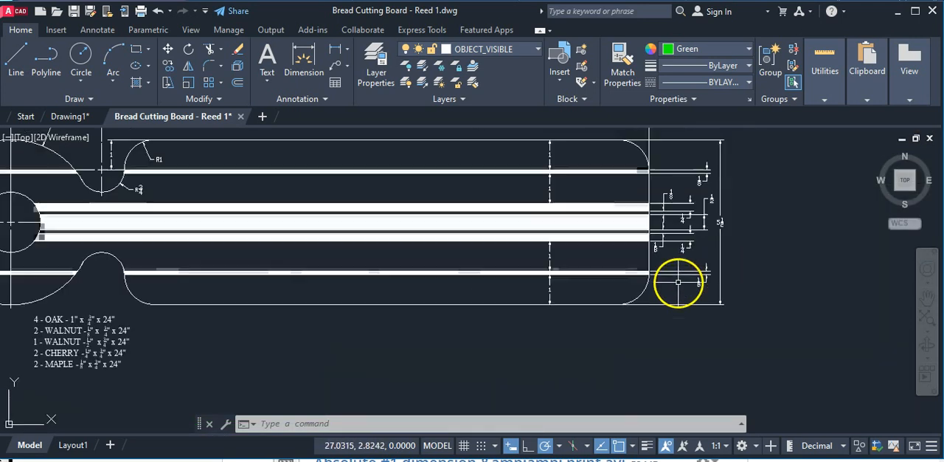
pyautogui.moveTo(381, 291)
pyautogui.mouseDown(button='middle')
pyautogui.moveTo(438, 274)
pyautogui.moveTo(695, 286)
pyautogui.moveTo(725, 236)
pyautogui.mouseUp(button='middle')
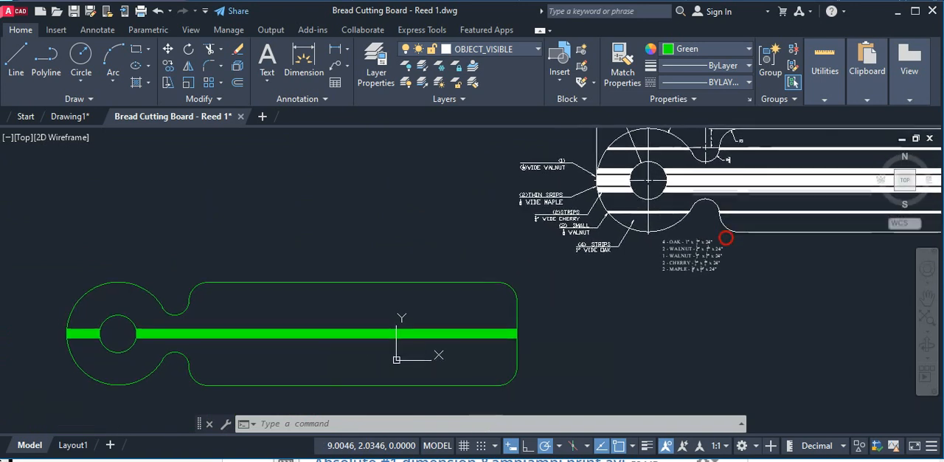
# Set the current object color to Blue and place a linear dimension of the board's overall length above the outline.
pyautogui.click(735, 47)
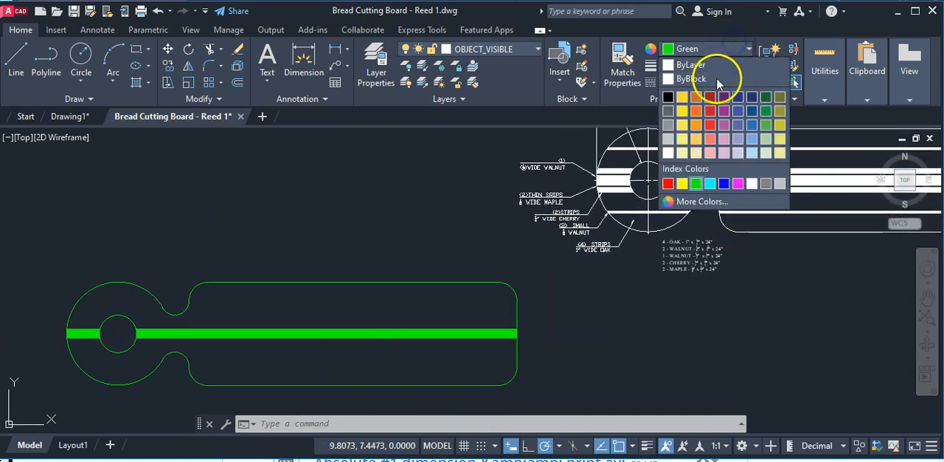
pyautogui.click(721, 183)
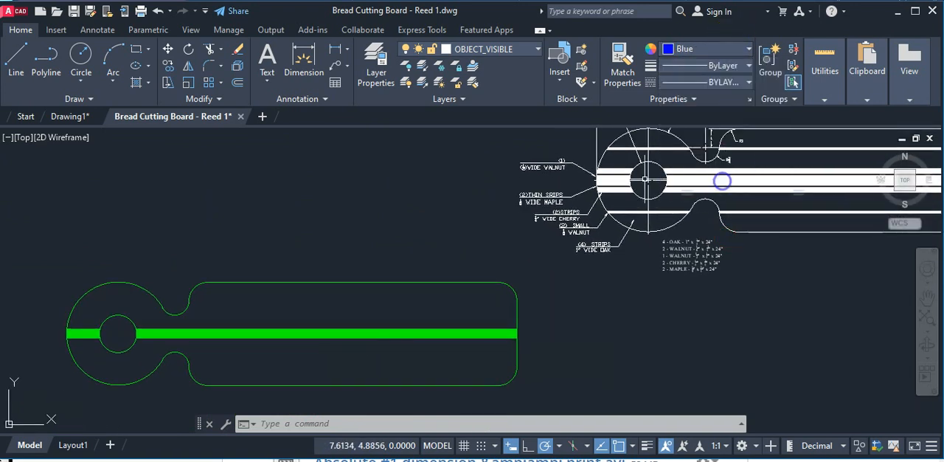
pyautogui.click(346, 50)
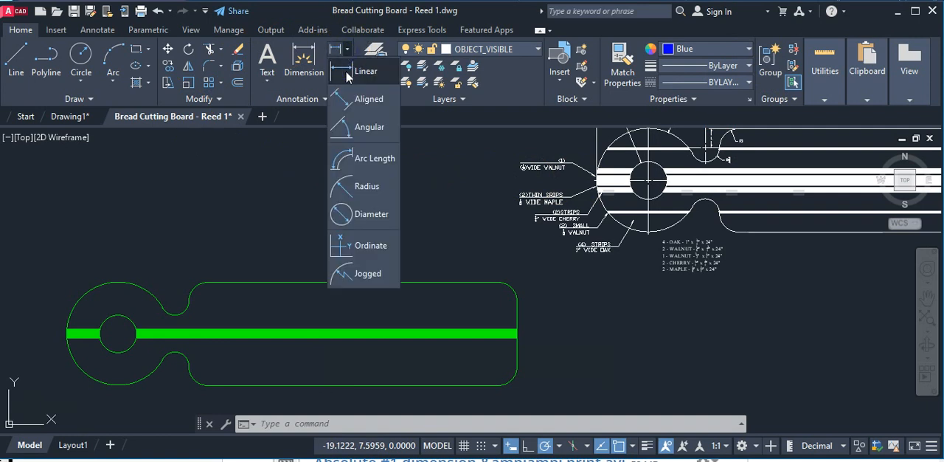
pyautogui.click(347, 74)
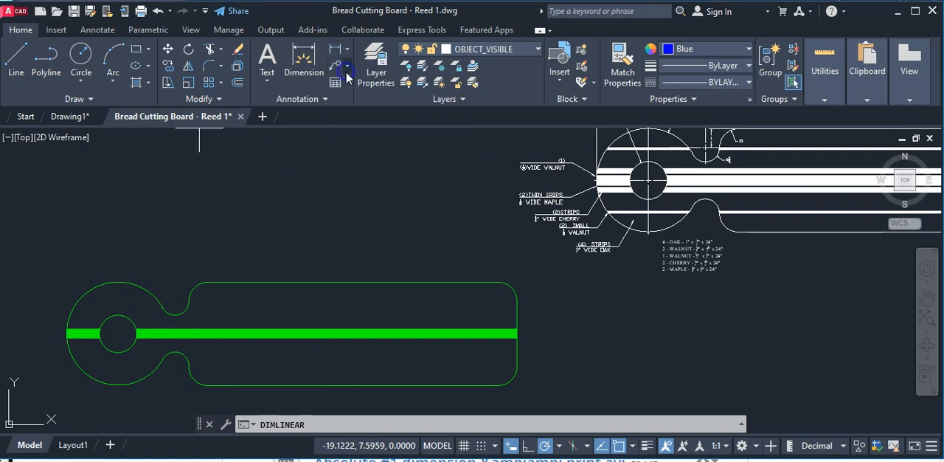
pyautogui.click(66, 329)
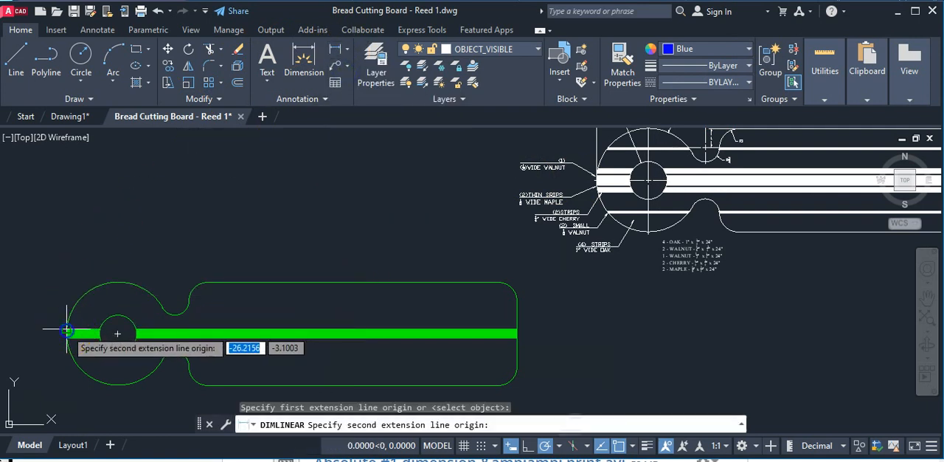
pyautogui.click(516, 301)
pyautogui.scroll(2, 275, 228)
pyautogui.scroll(1, 275, 229)
pyautogui.scroll(-5, 274, 228)
pyautogui.click(270, 250)
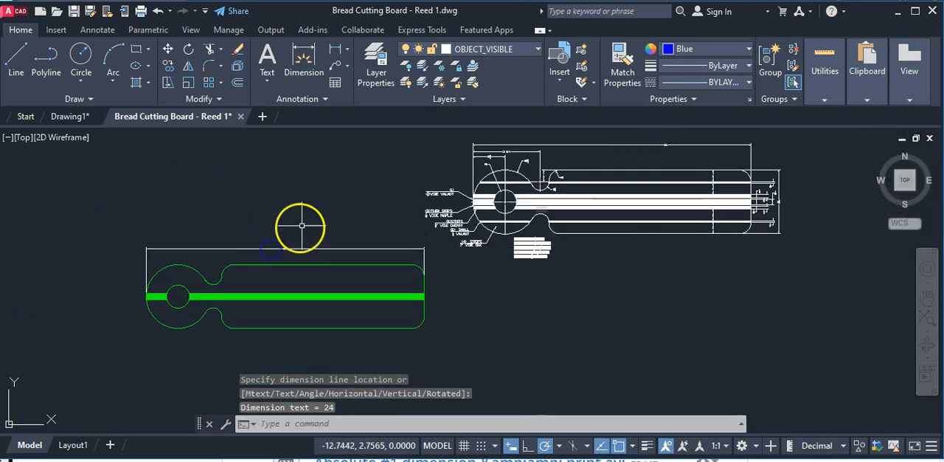
# Add a diameter dimension to the hole, with its text placed above the board outline.
pyautogui.scroll(2, 271, 255)
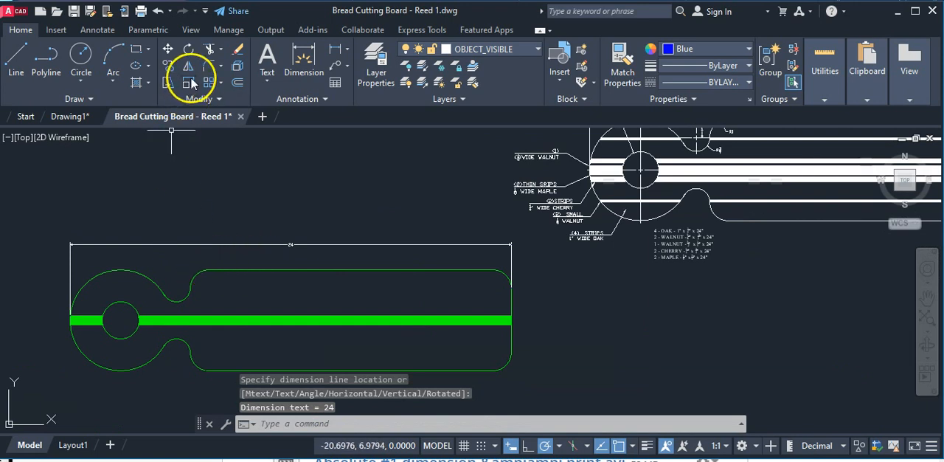
pyautogui.click(344, 50)
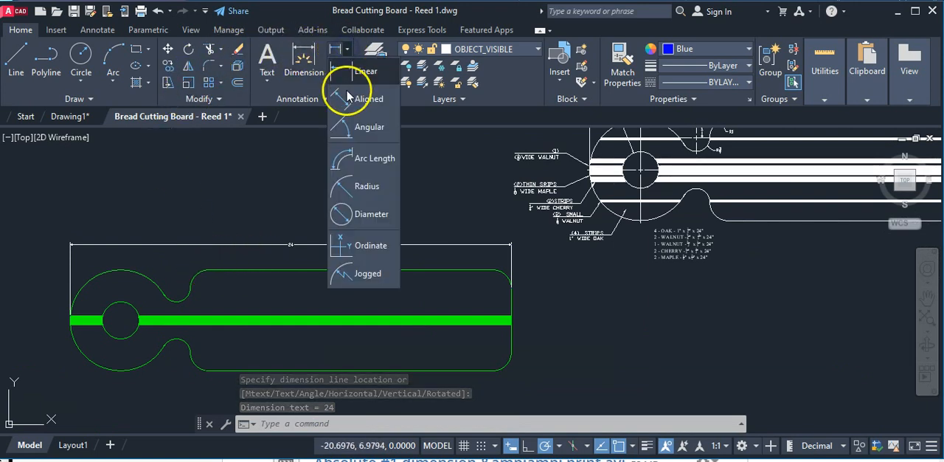
pyautogui.click(350, 219)
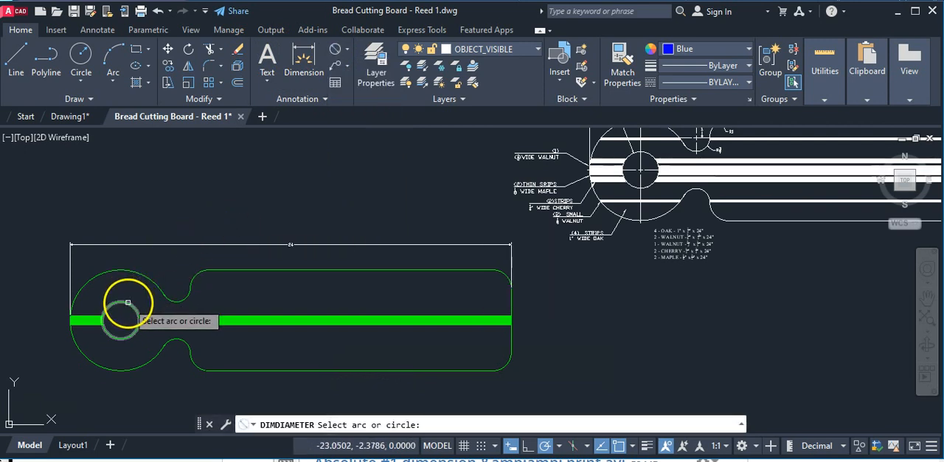
pyautogui.click(126, 302)
pyautogui.scroll(2, 151, 258)
pyautogui.scroll(2, 160, 258)
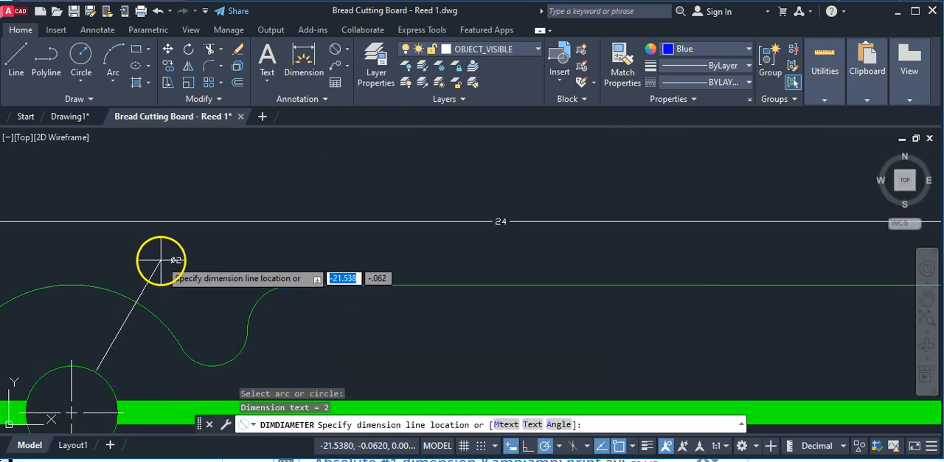
pyautogui.click(164, 261)
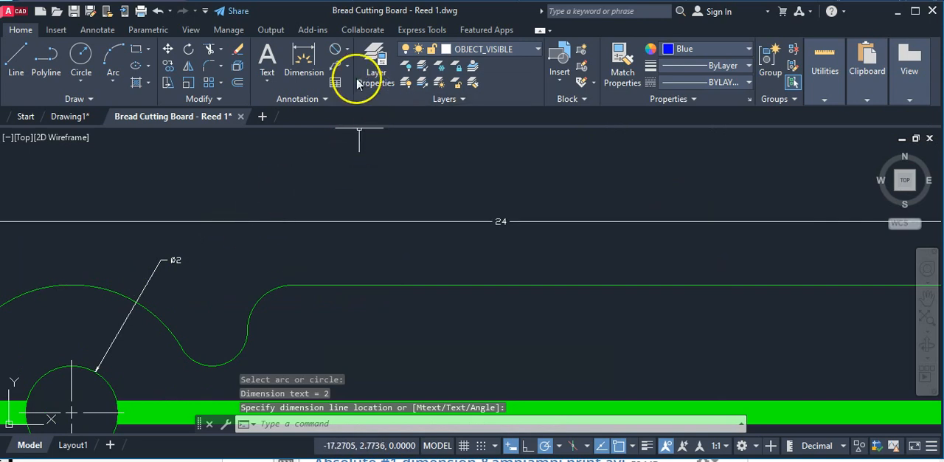
# Add a radius dimension to the large round left end of the board, with its text above the arc.
pyautogui.click(345, 52)
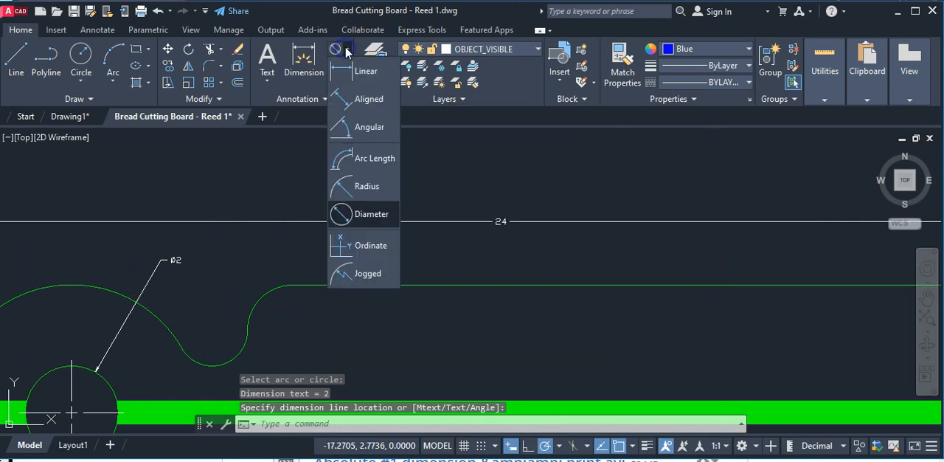
pyautogui.click(359, 194)
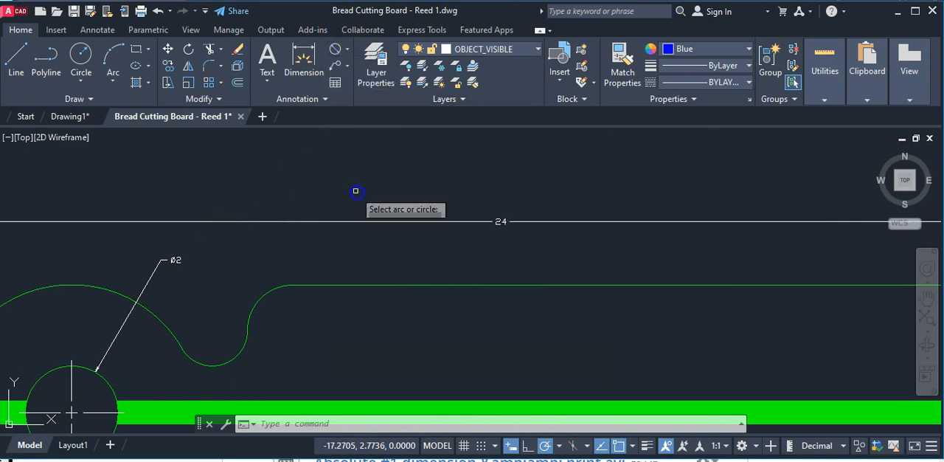
pyautogui.click(82, 283)
pyautogui.click(112, 249)
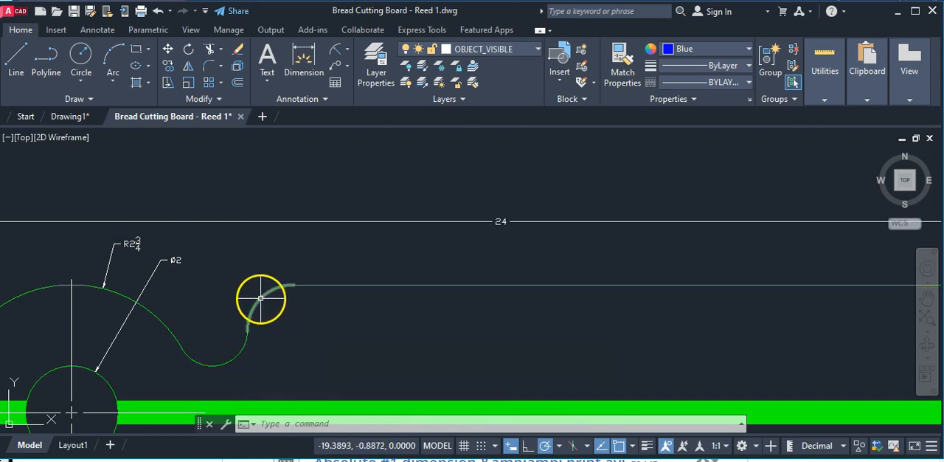
# Add a radius dimension to the board's upper right rounded corner, with its text just above the outline.
pyautogui.scroll(-4, 337, 295)
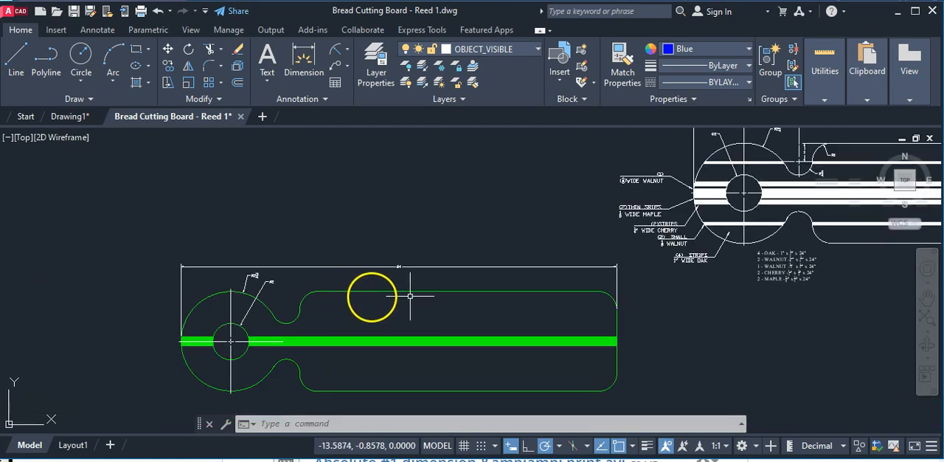
pyautogui.click(338, 54)
pyautogui.click(608, 296)
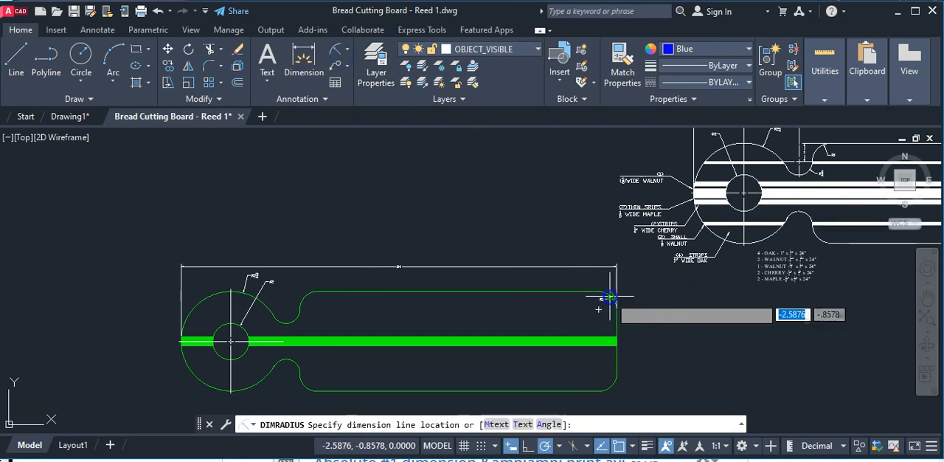
pyautogui.scroll(2, 606, 276)
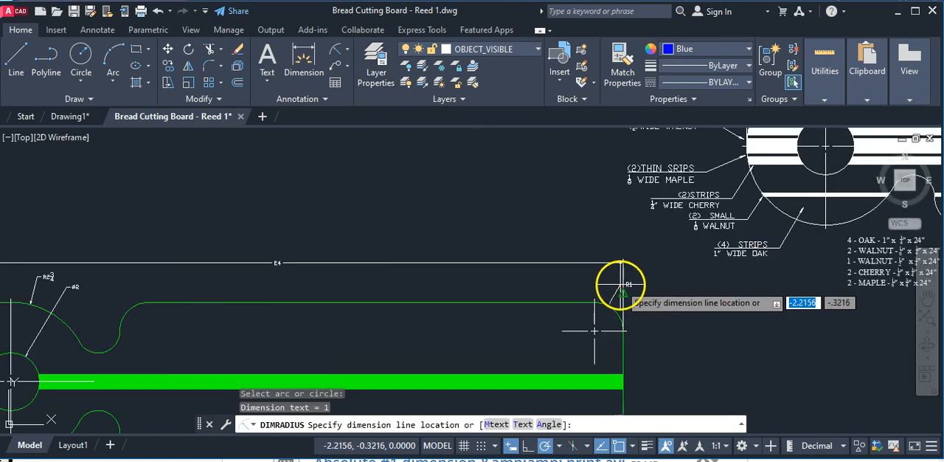
pyautogui.click(607, 276)
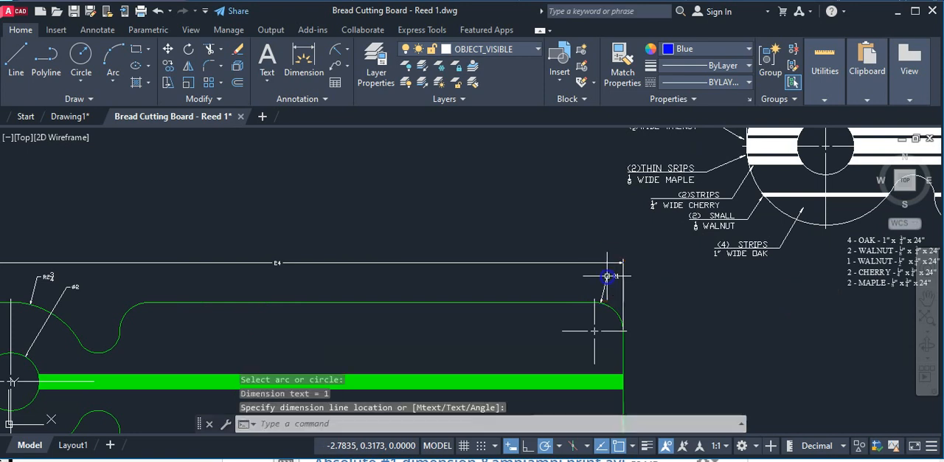
pyautogui.scroll(2, 606, 309)
pyautogui.scroll(-6, 612, 328)
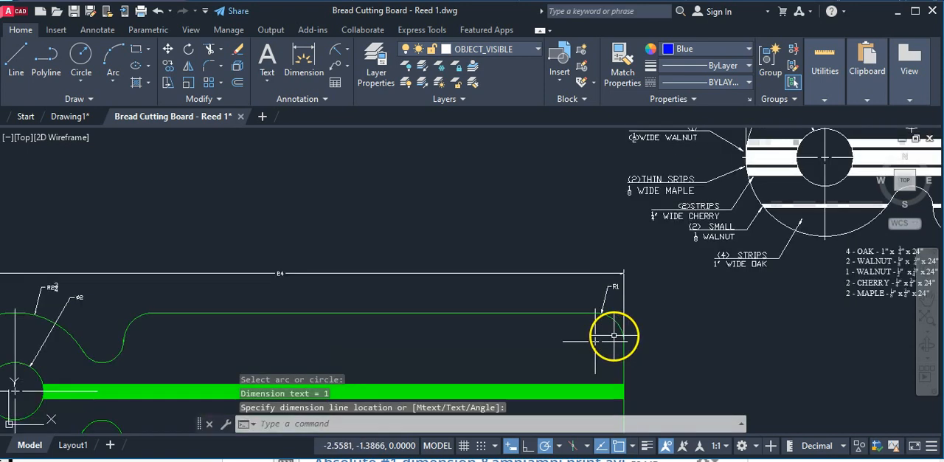
pyautogui.moveTo(548, 322)
pyautogui.mouseDown(button='middle')
pyautogui.moveTo(450, 274)
pyautogui.moveTo(339, 283)
pyautogui.mouseUp(button='middle')
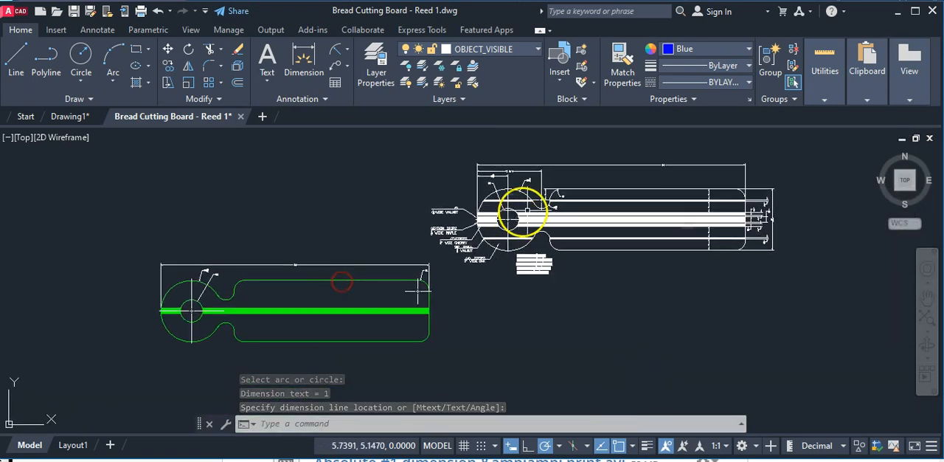